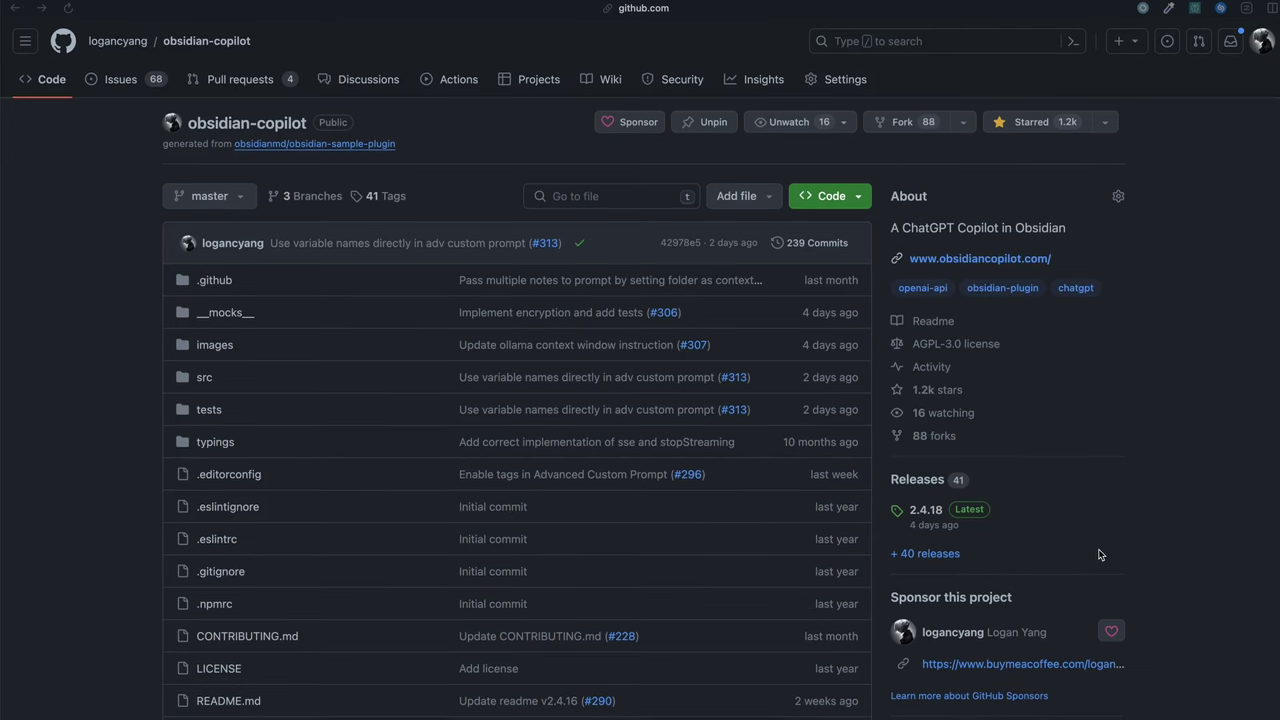
# Scroll to the README intro paragraph and highlight the phrase 'Advanced Custom Prompt'
pyautogui.scroll(-1, 1098, 553)
pyautogui.scroll(-1, 1098, 554)
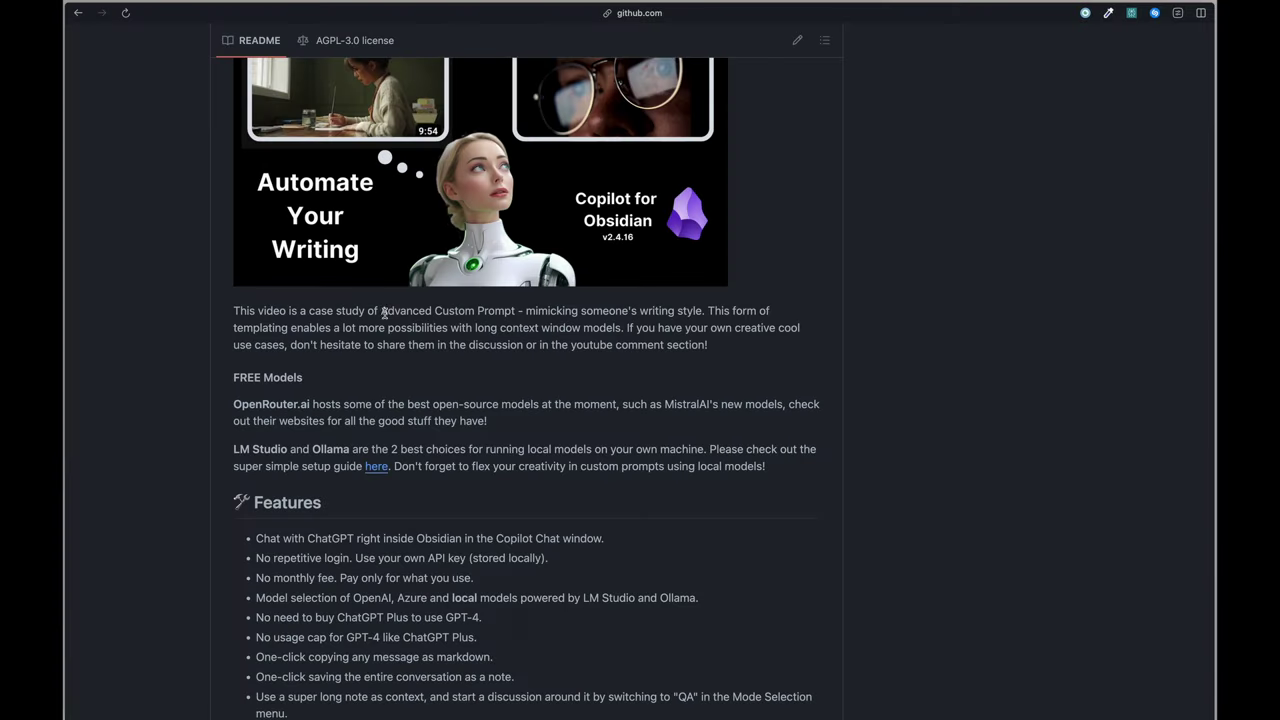
pyautogui.moveTo(381, 311); pyautogui.dragTo(522, 317)
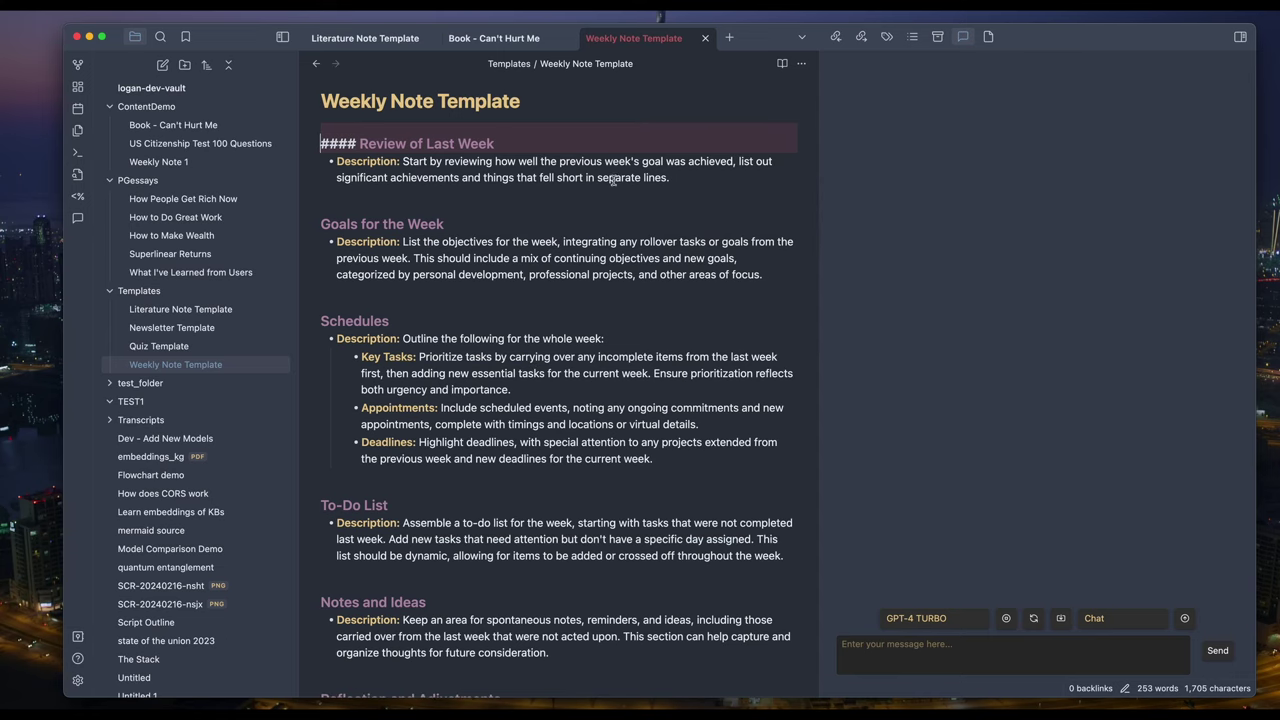
pyautogui.click(606, 192)
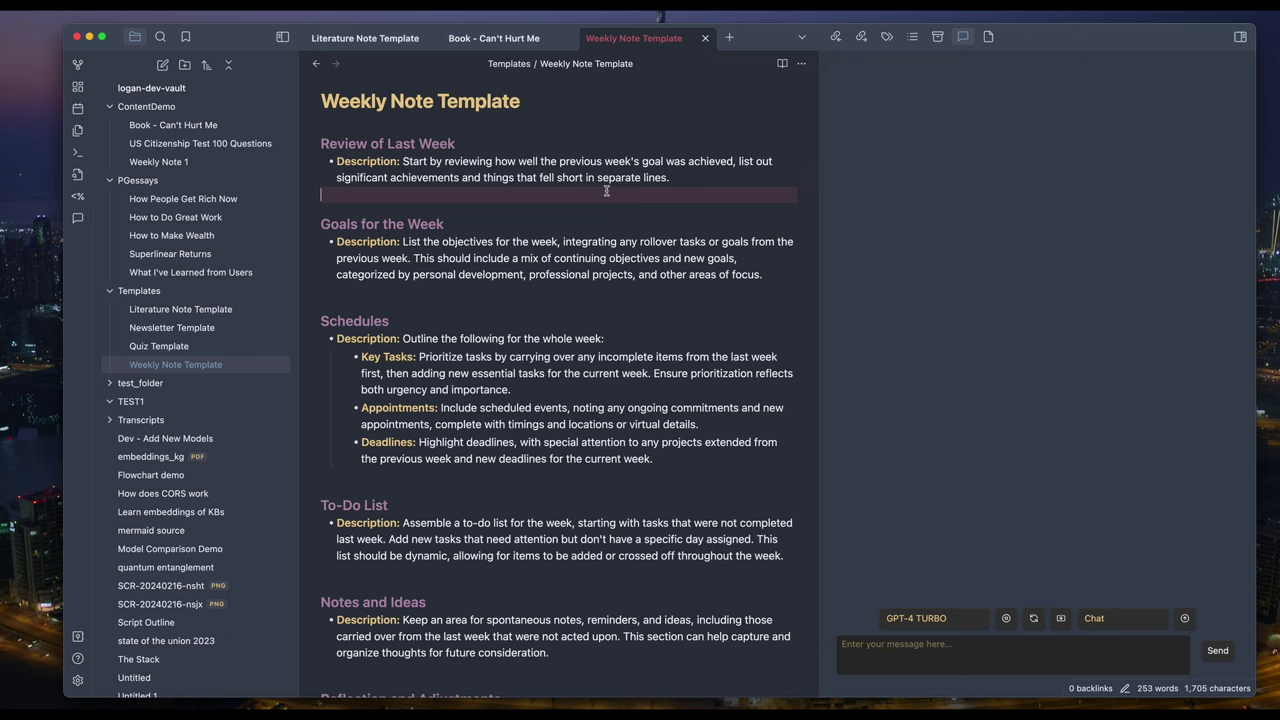
# Open the Book - Can't Hurt Me, Literature Note Template and Quiz Template notes
pyautogui.click(173, 125)
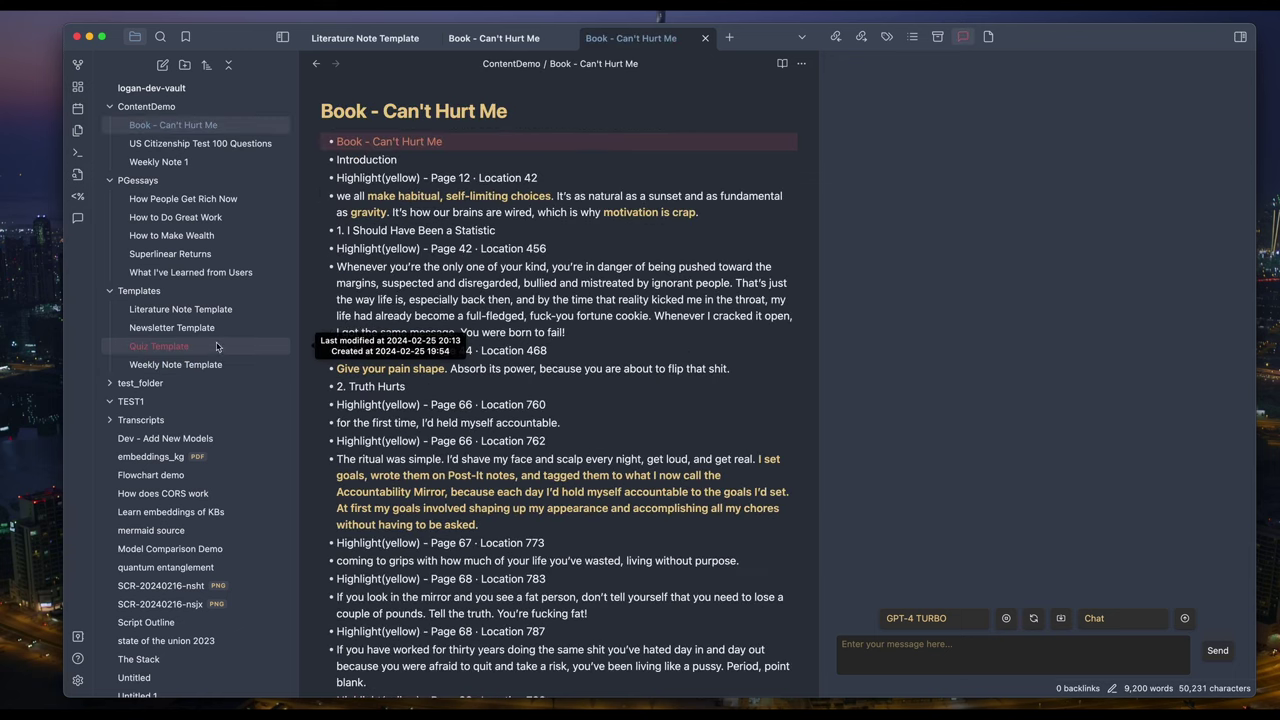
pyautogui.click(180, 309)
pyautogui.click(159, 346)
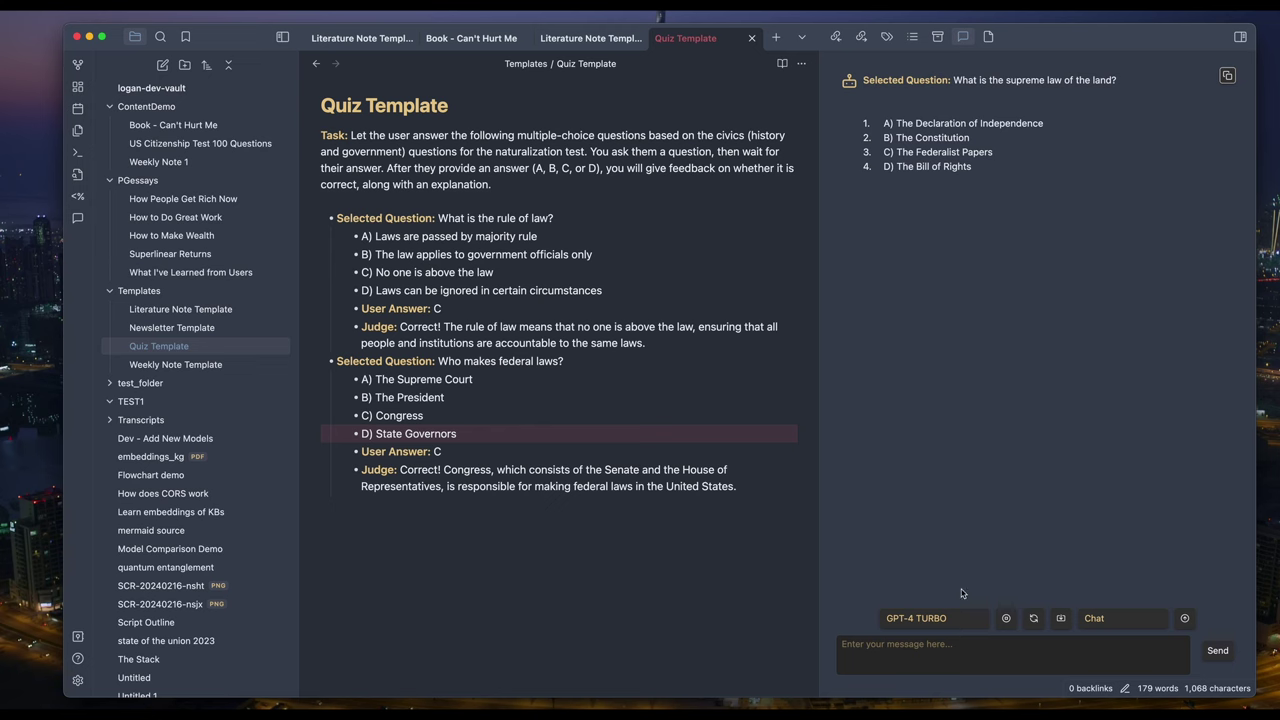
# Answer the quiz's supreme-law-of-the-land question with B, The Constitution, in Copilot chat
pyautogui.click(952, 660)
pyautogui.write('B')
pyautogui.press('Return')
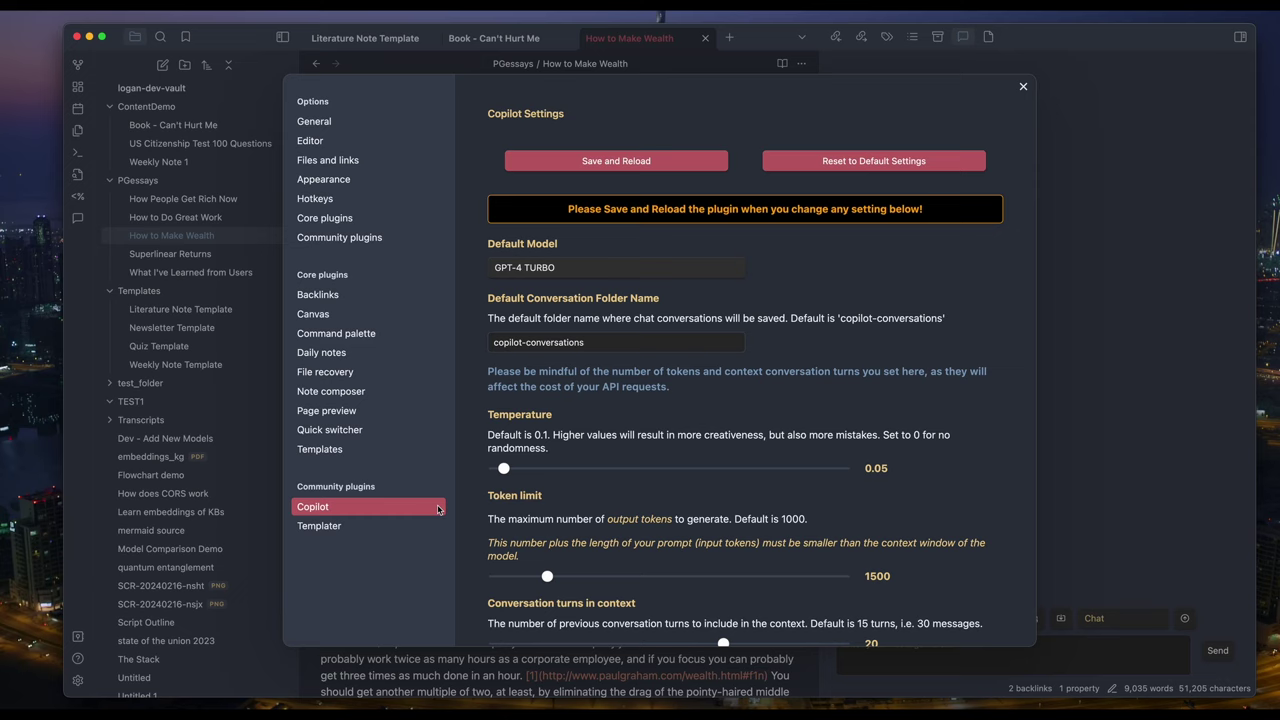
# Close the Copilot settings and search the command palette for add, edit and delete commands
pyautogui.press('Escape')
pyautogui.press('super+p')
pyautogui.write('add')
pyautogui.press('Down')
pyautogui.press('Down')
pyautogui.press('Down')
pyautogui.press('Down')
pyautogui.press('Down')
pyautogui.press('Down')
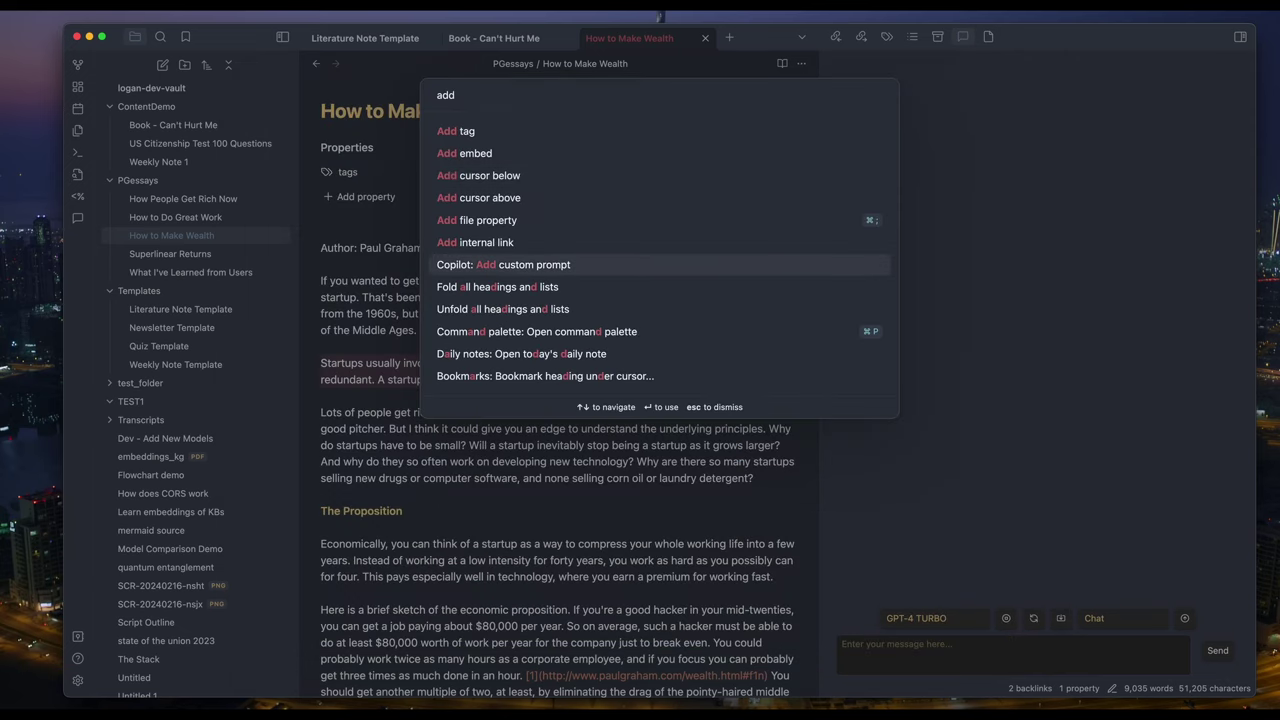
pyautogui.press('BackSpace')
pyautogui.press('BackSpace')
pyautogui.press('BackSpace')
pyautogui.write('edit')
pyautogui.press('BackSpace')
pyautogui.press('BackSpace')
pyautogui.press('BackSpace')
pyautogui.press('BackSpace')
pyautogui.write('delete')
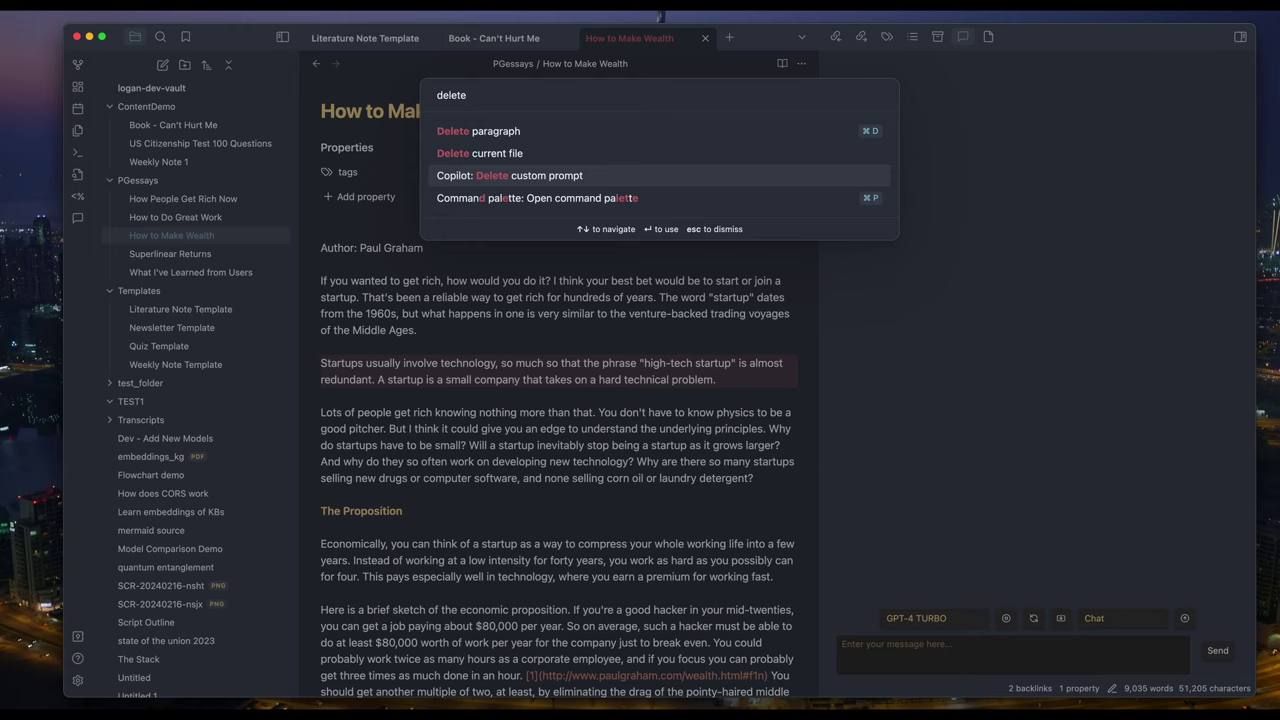
pyautogui.press('Escape')
# Run 'Copilot: Add custom prompt' from the command palette to get a blank prompt form
pyautogui.press('super+p')
pyautogui.write('a')
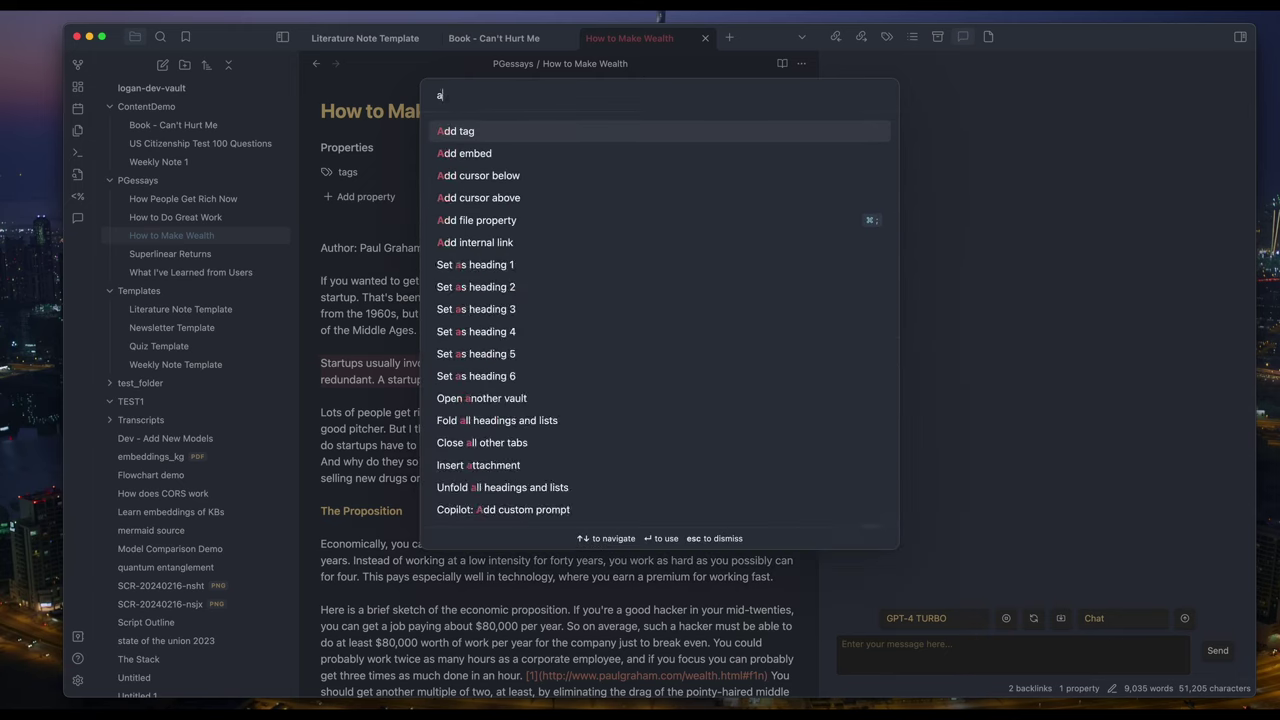
pyautogui.write('dhoc')
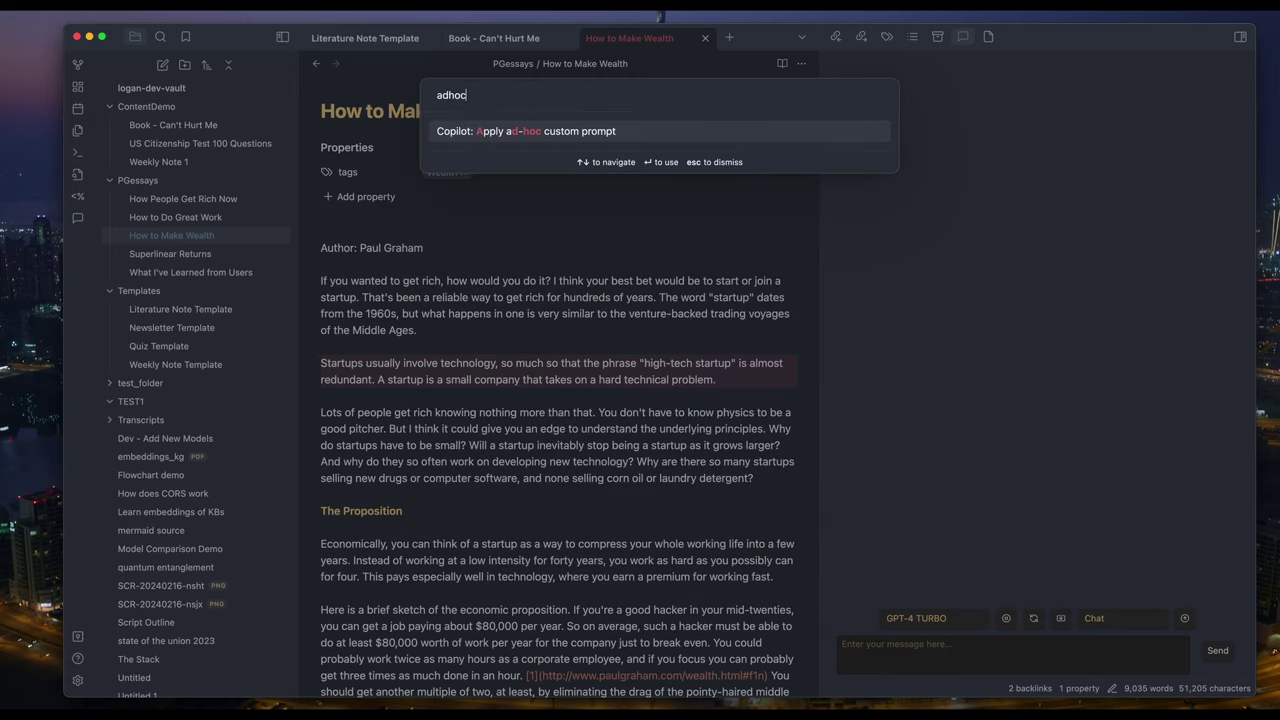
pyautogui.press('BackSpace')
pyautogui.press('BackSpace')
pyautogui.press('BackSpace')
pyautogui.press('BackSpace')
pyautogui.press('BackSpace')
pyautogui.write('add')
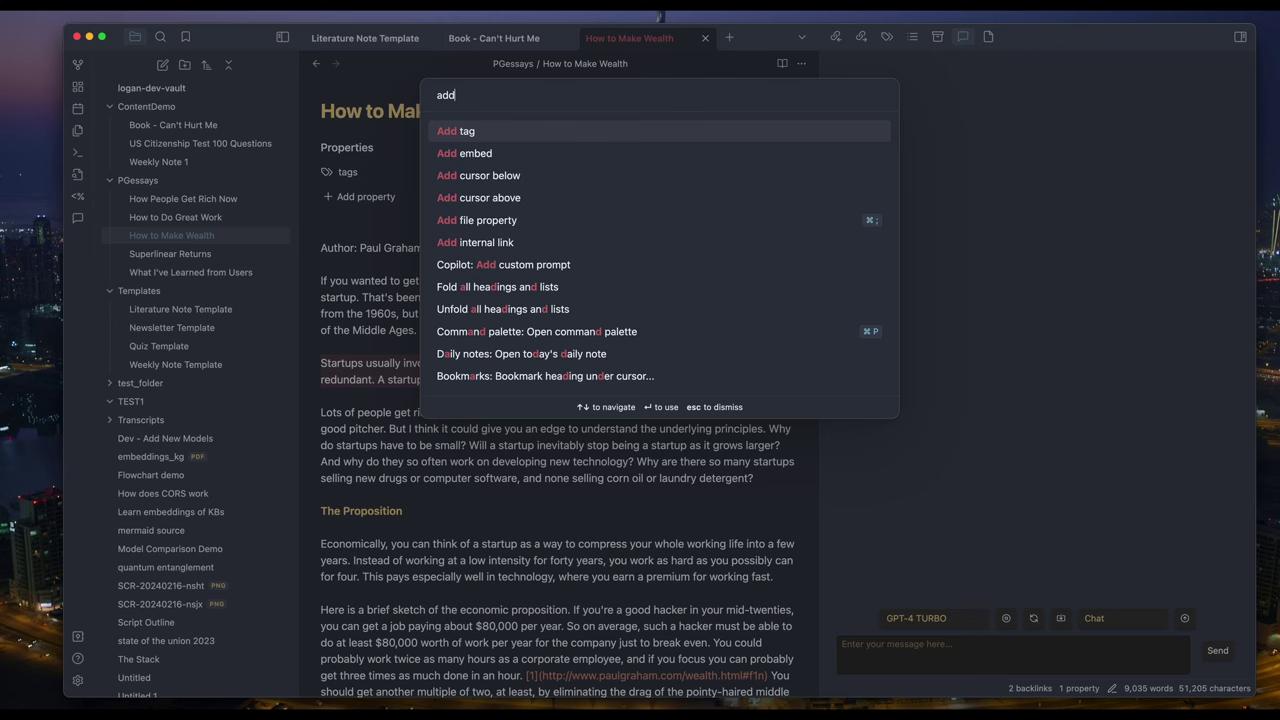
pyautogui.press('Down')
pyautogui.press('Down')
pyautogui.press('Down')
pyautogui.press('Down')
pyautogui.press('Down')
pyautogui.press('Down')
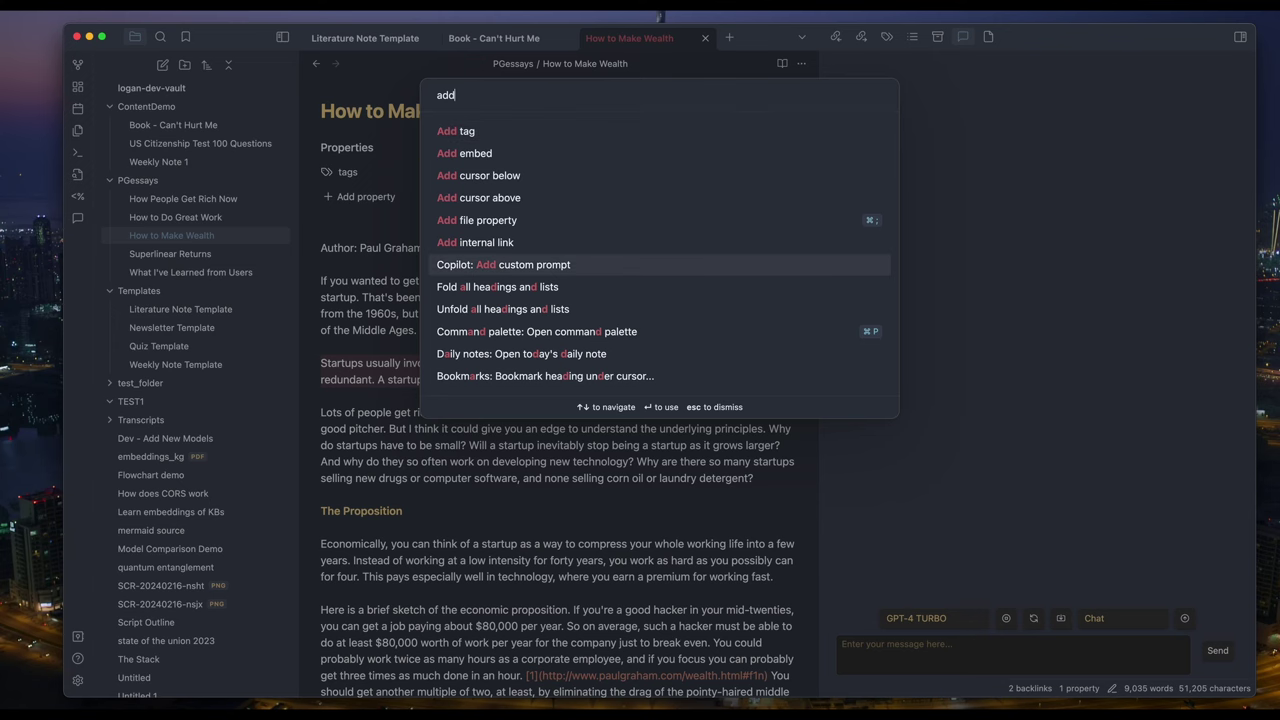
pyautogui.press('Return')
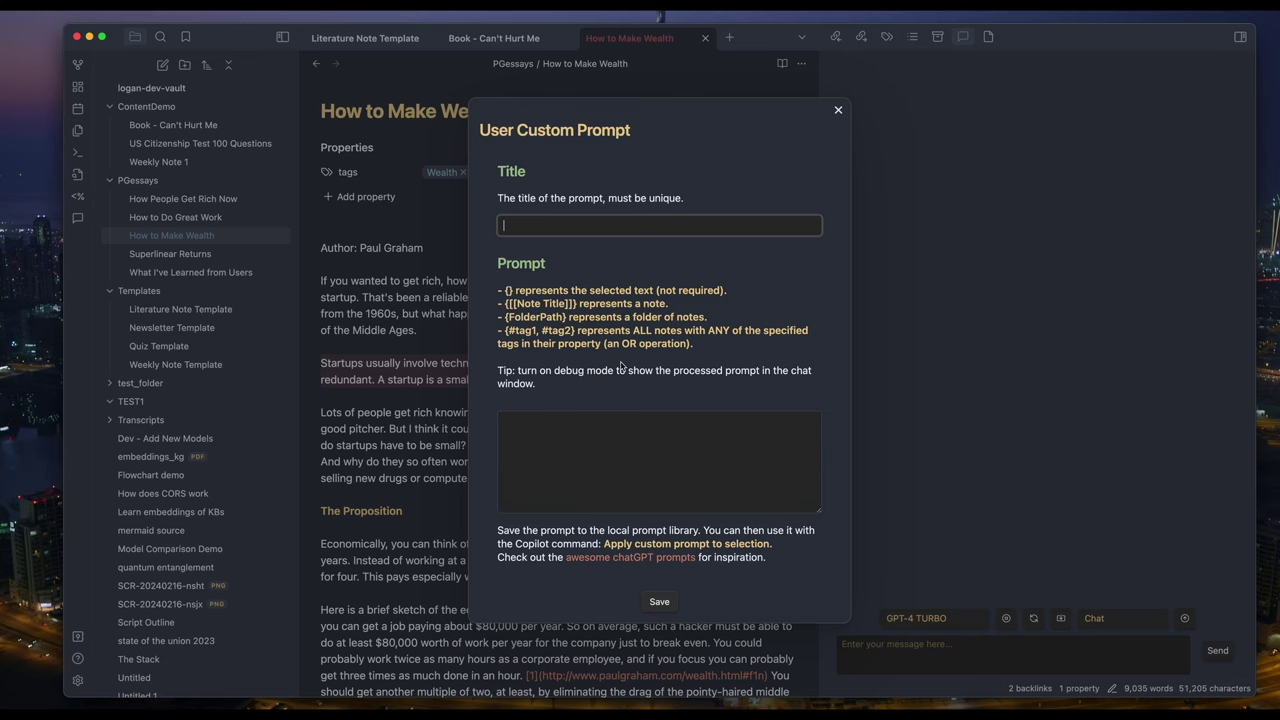
# Discard the custom prompt form and look through the Weekly Note and Literature Note templates
pyautogui.press('Escape')
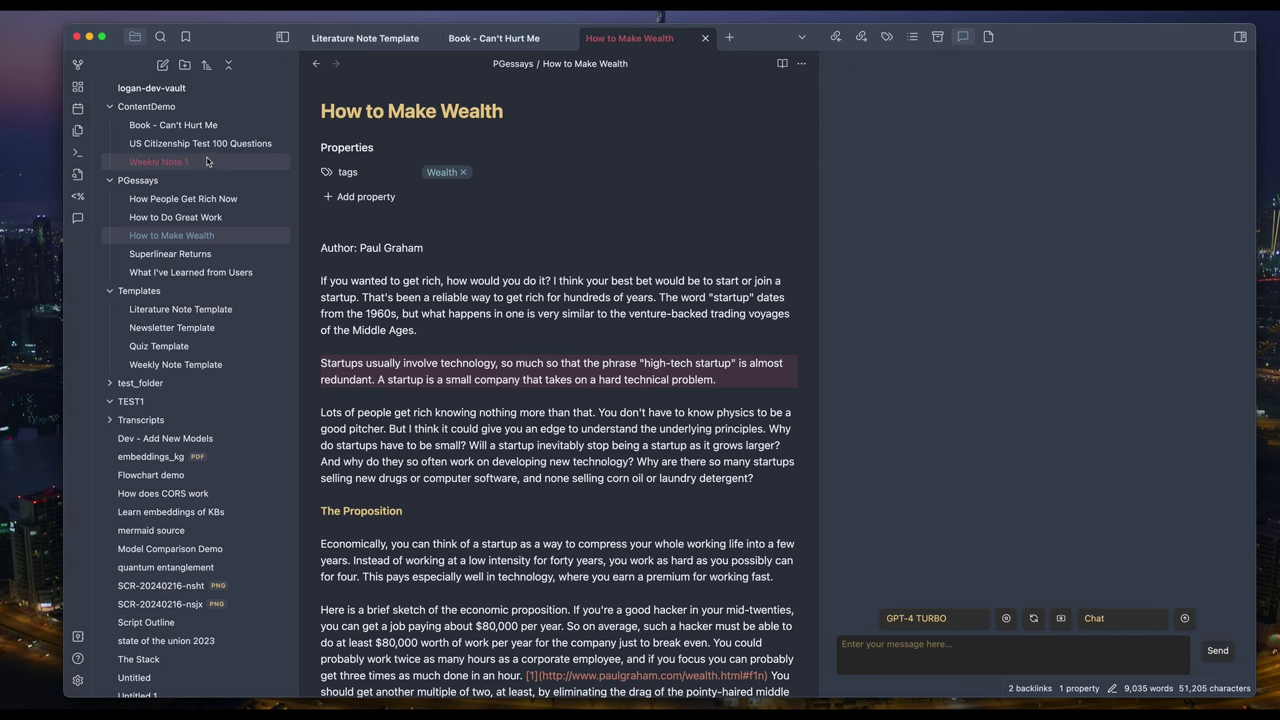
pyautogui.click(190, 364)
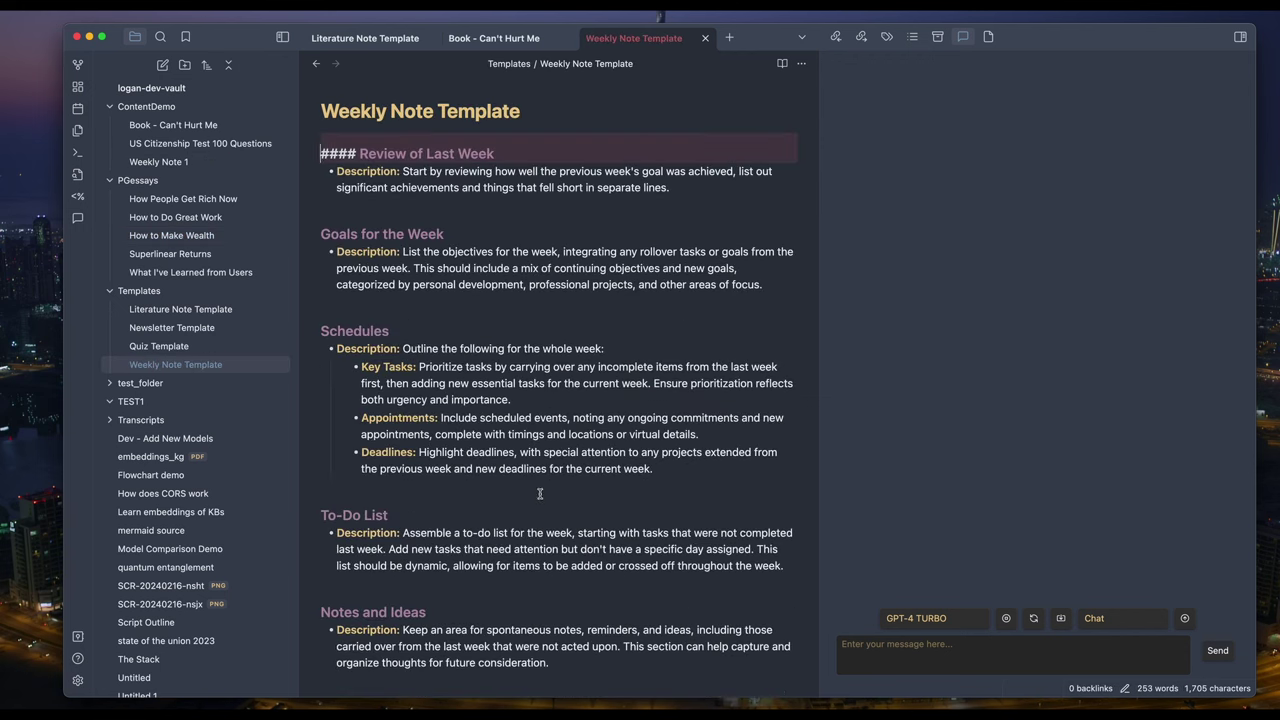
pyautogui.scroll(-1, 540, 495)
pyautogui.scroll(1, 540, 495)
pyautogui.click(205, 309)
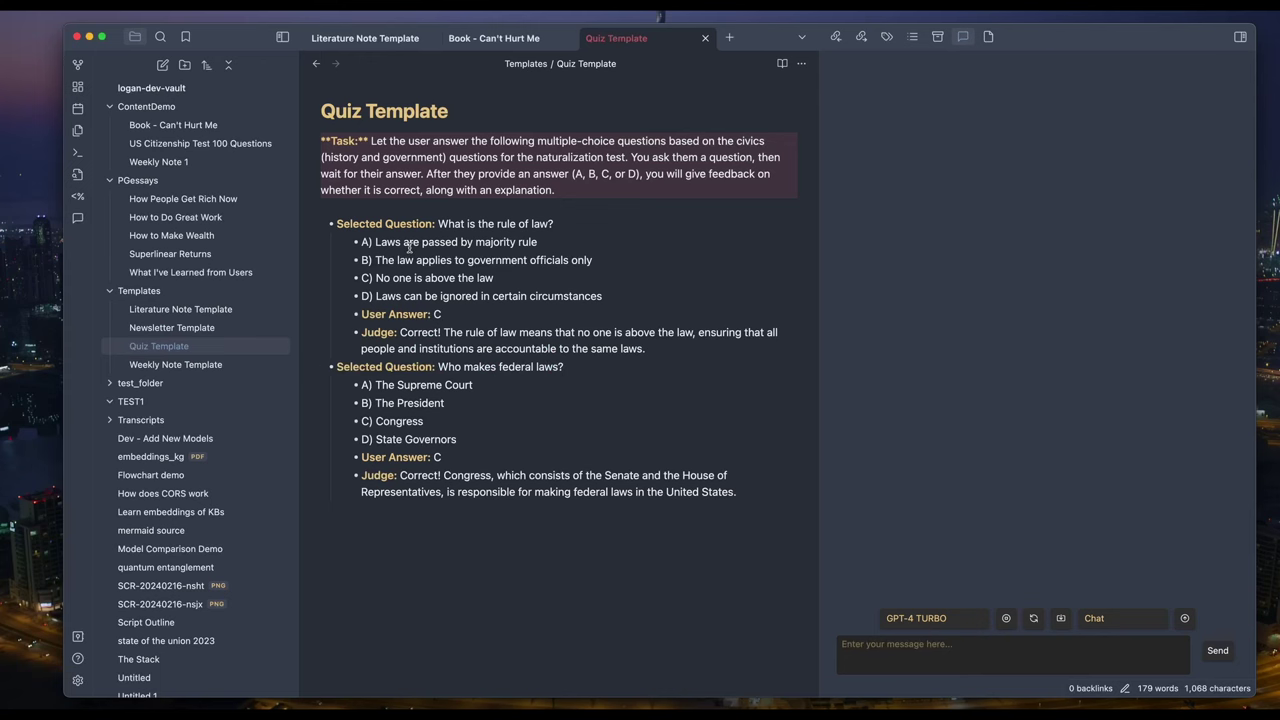
# Open Weekly Note 1 and place the cursor on the blank line after its goals
pyautogui.click(250, 162)
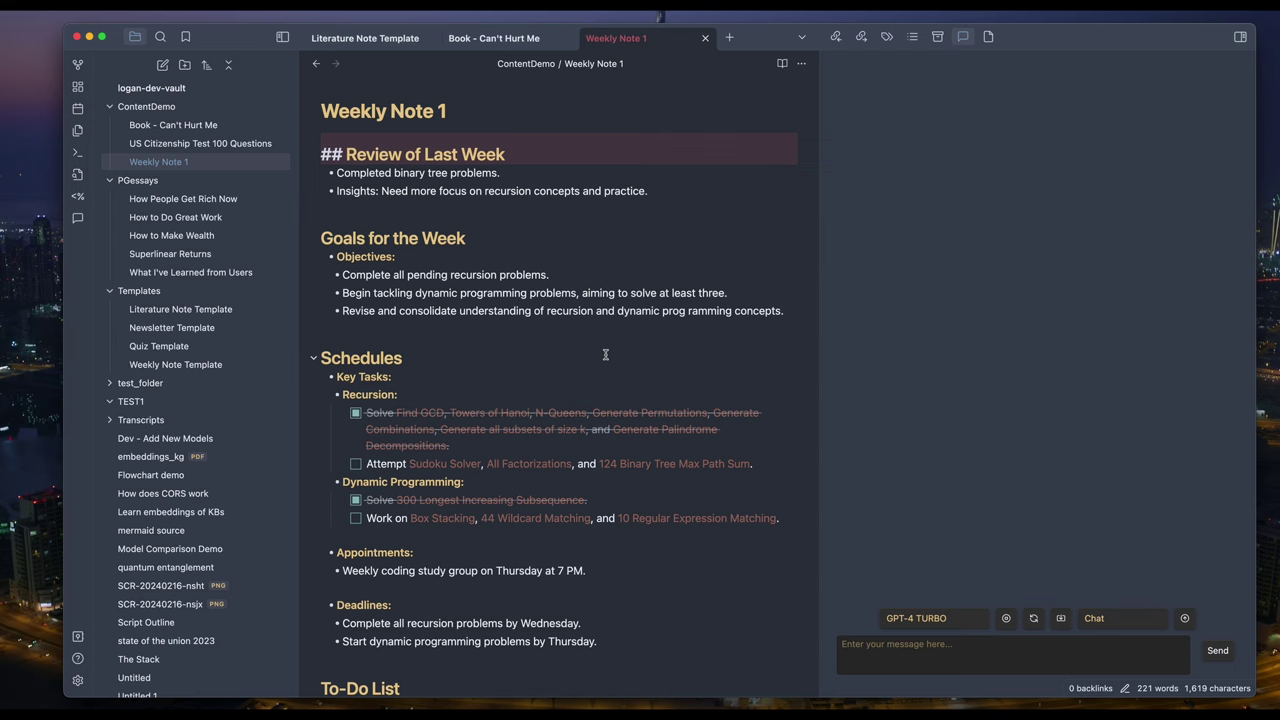
pyautogui.click(597, 310)
pyautogui.click(538, 329)
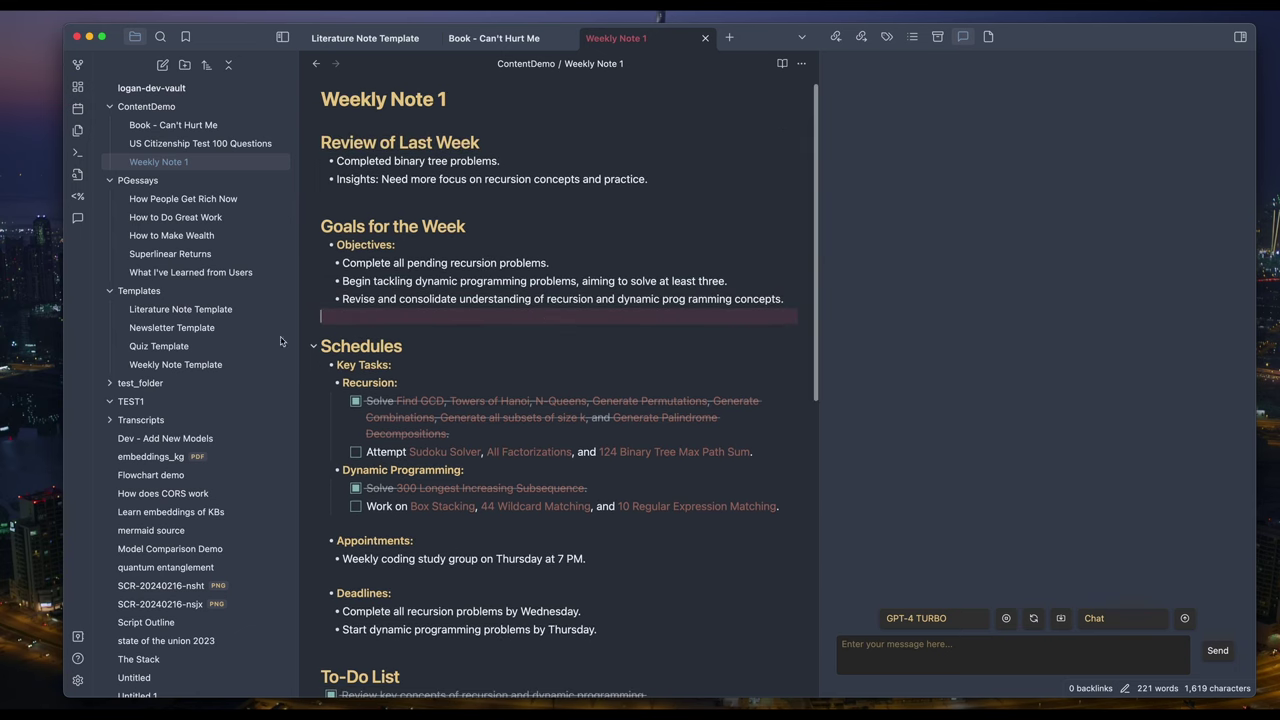
pyautogui.click(248, 362)
pyautogui.scroll(-1, 534, 378)
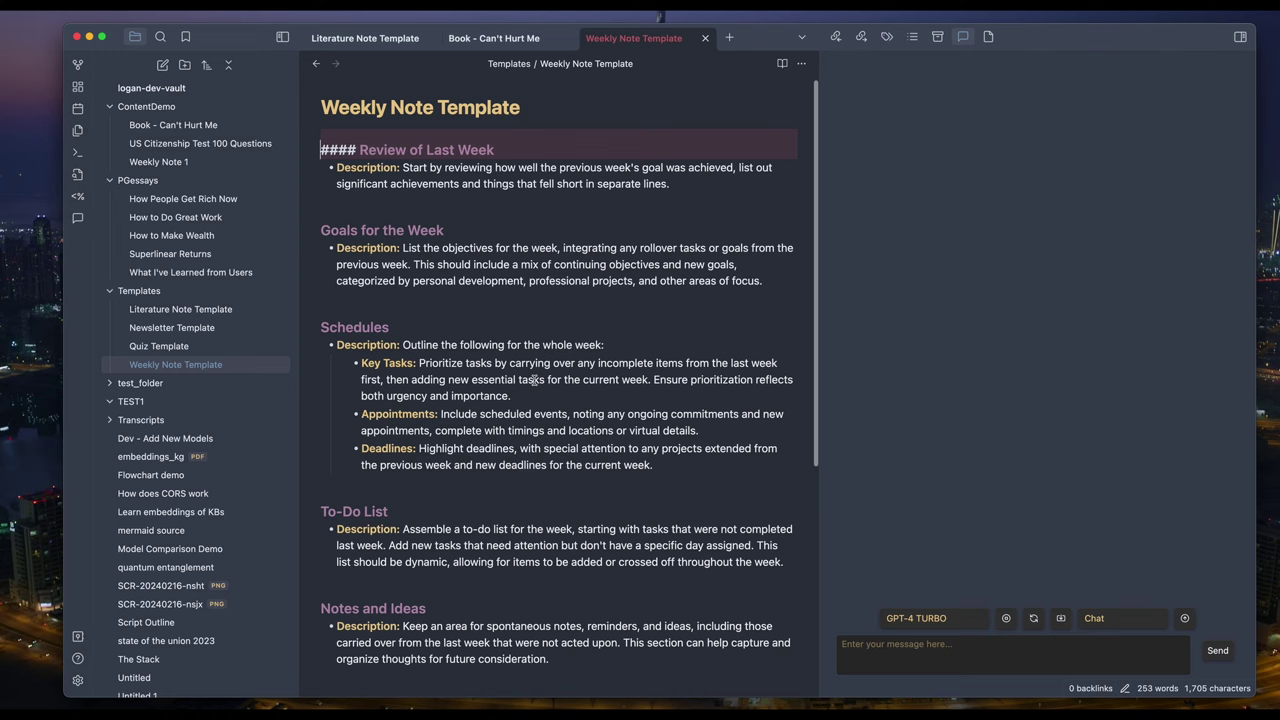
pyautogui.click(606, 192)
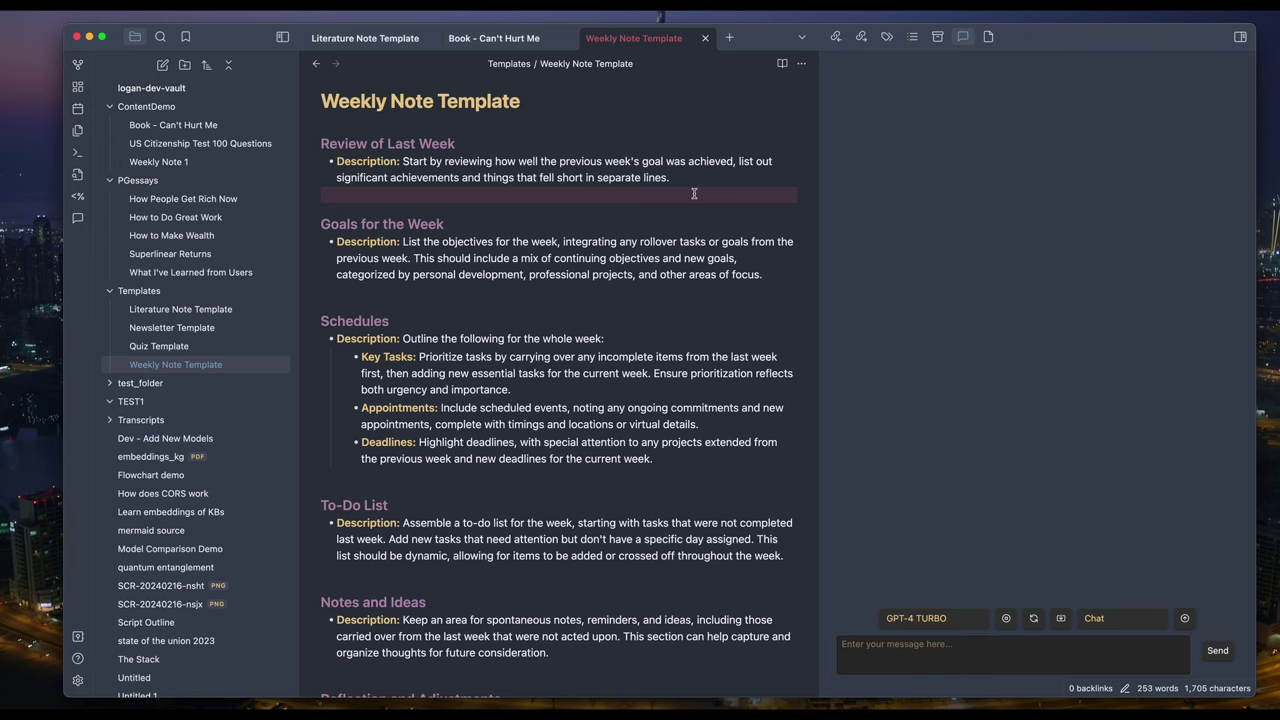
pyautogui.scroll(-2, 694, 193)
pyautogui.scroll(-1, 712, 489)
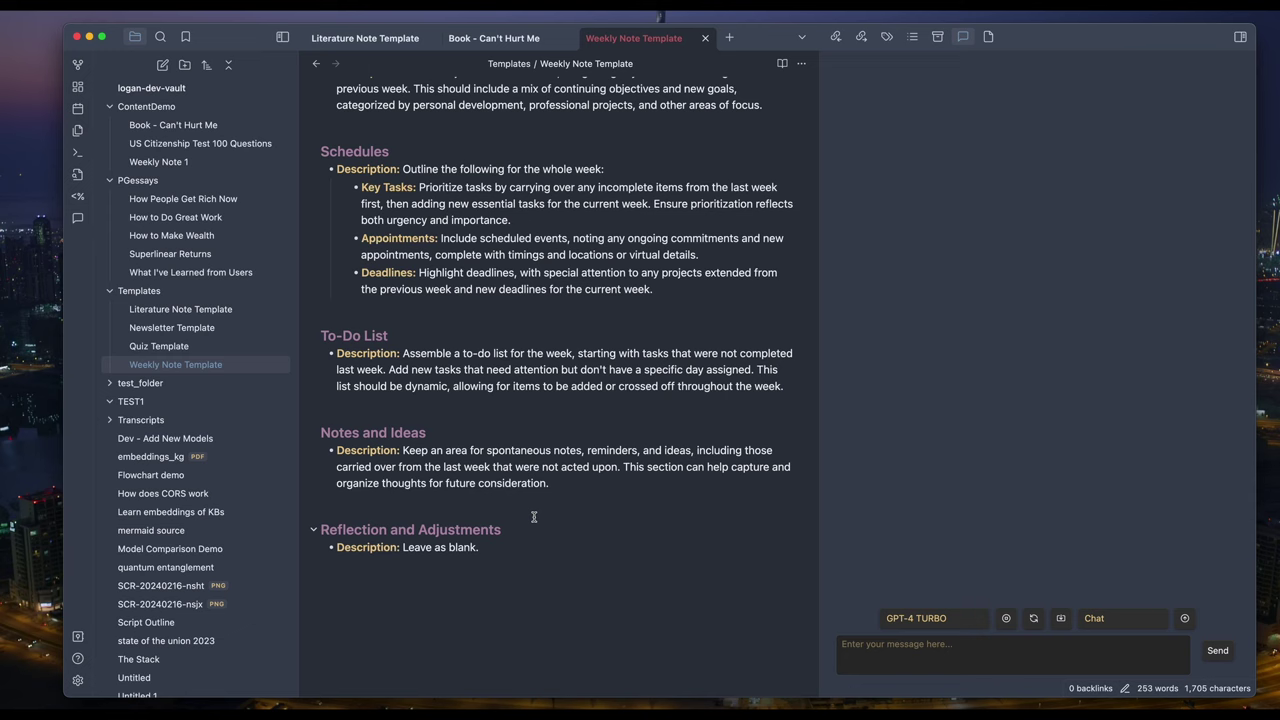
pyautogui.click(200, 162)
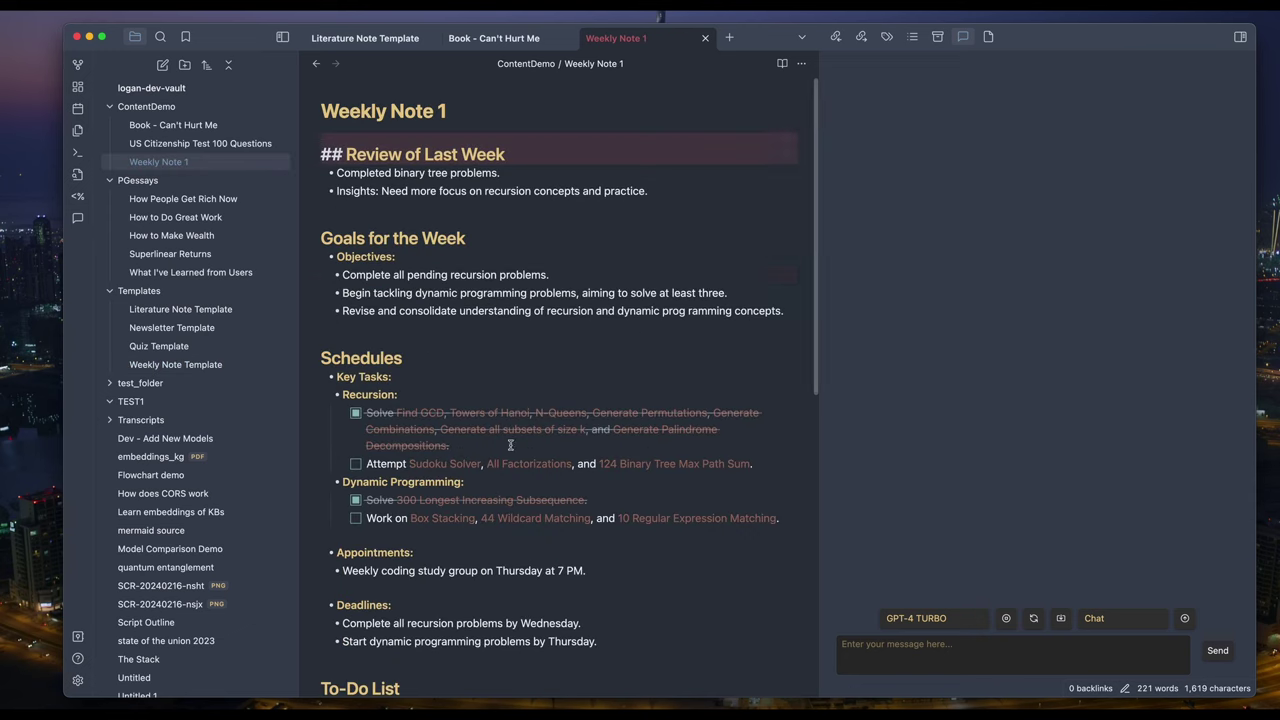
pyautogui.click(580, 275)
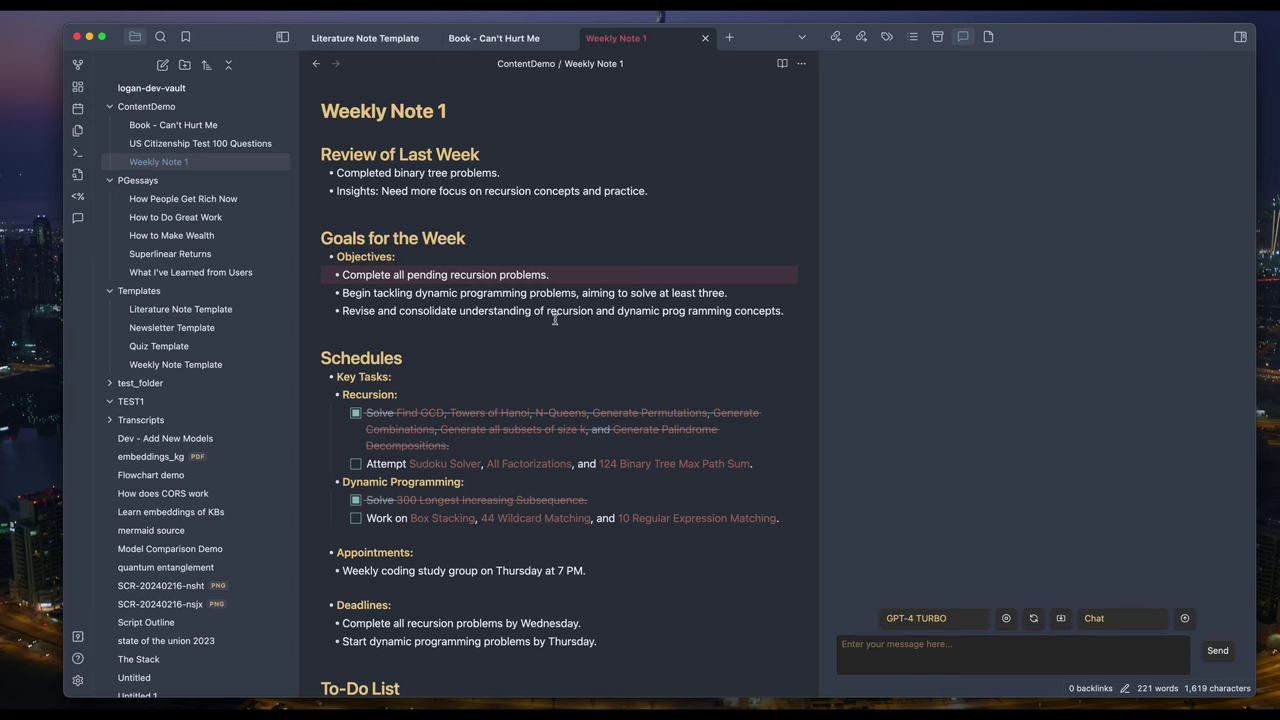
pyautogui.click(685, 311)
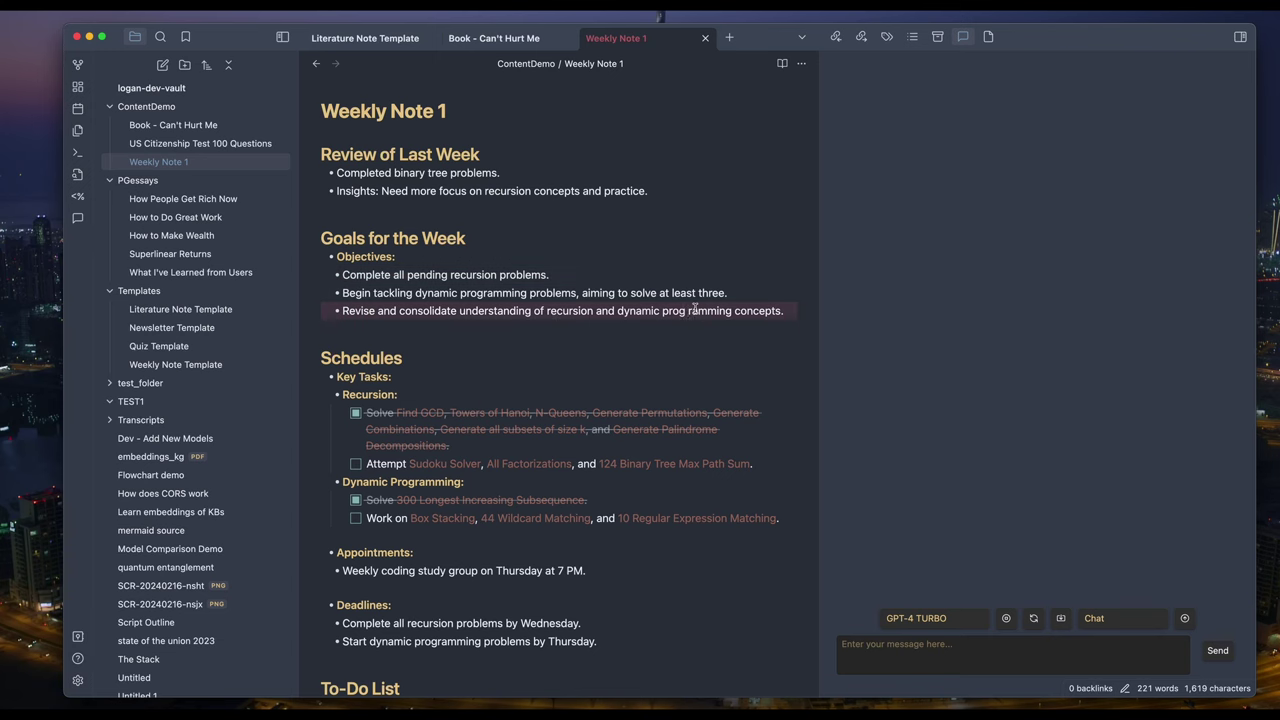
pyautogui.press('BackSpace')
pyautogui.click(517, 330)
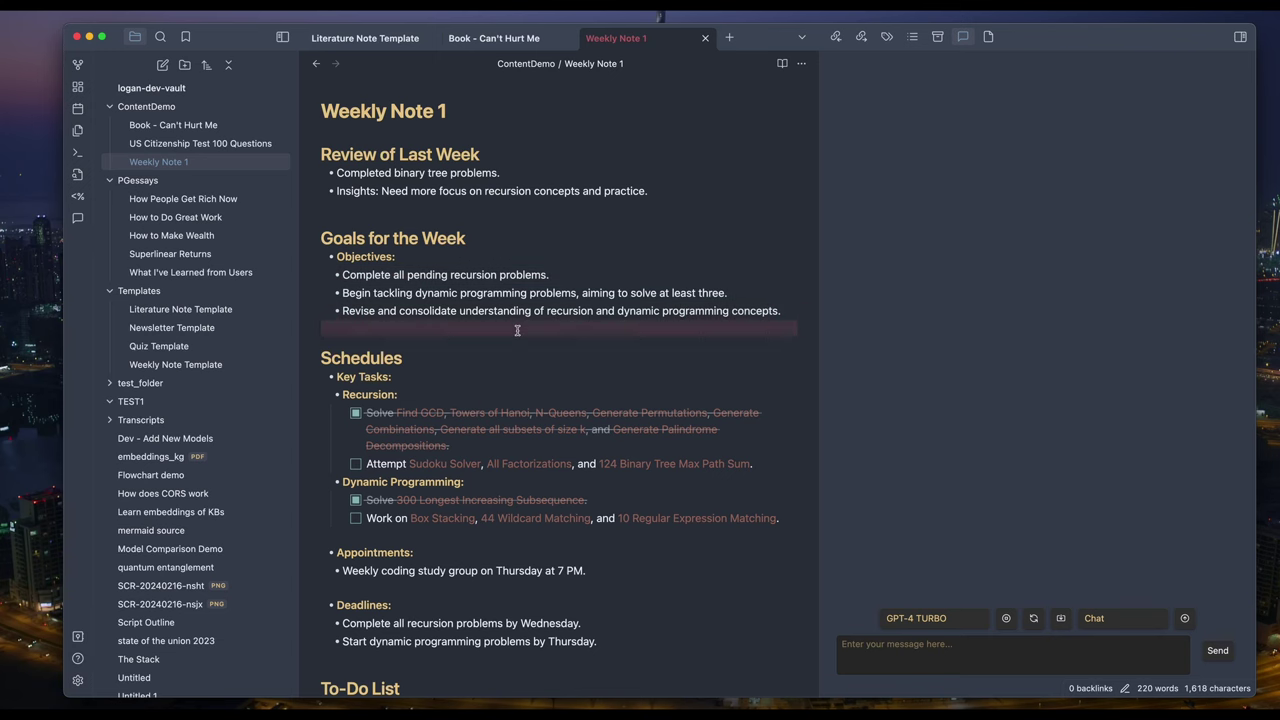
pyautogui.scroll(-1, 517, 330)
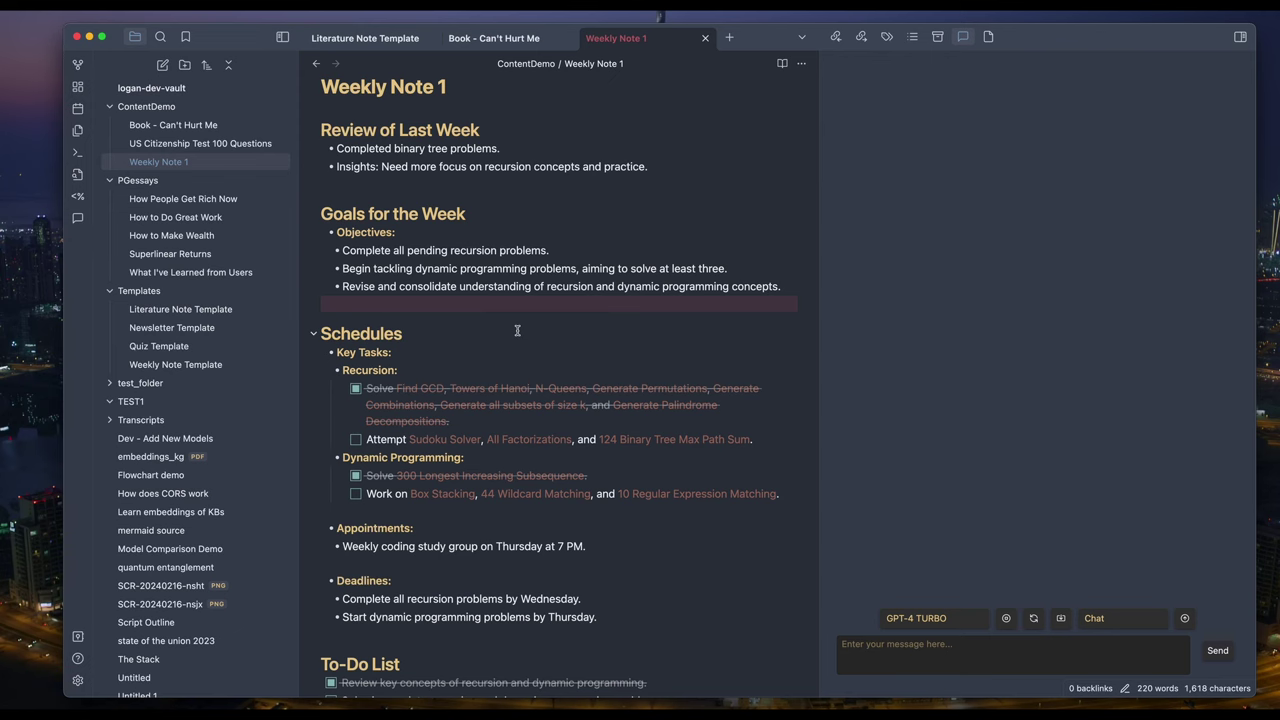
pyautogui.scroll(-3, 517, 330)
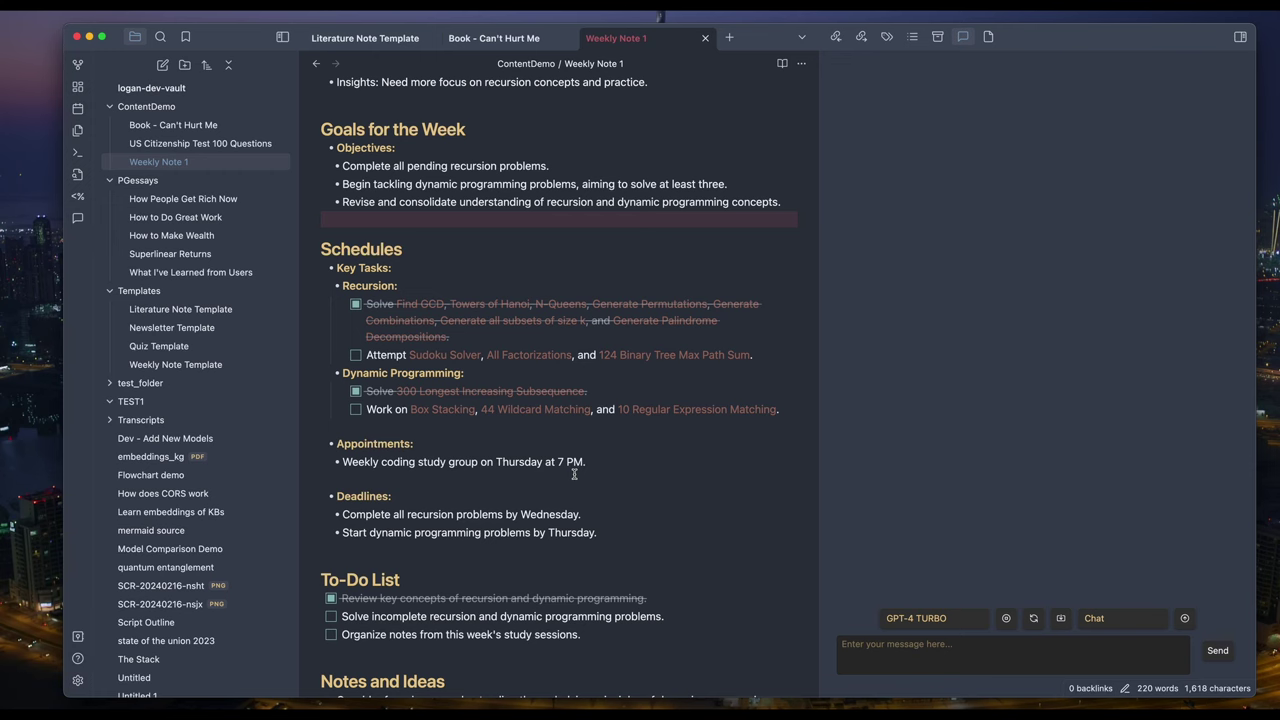
pyautogui.scroll(-1, 575, 474)
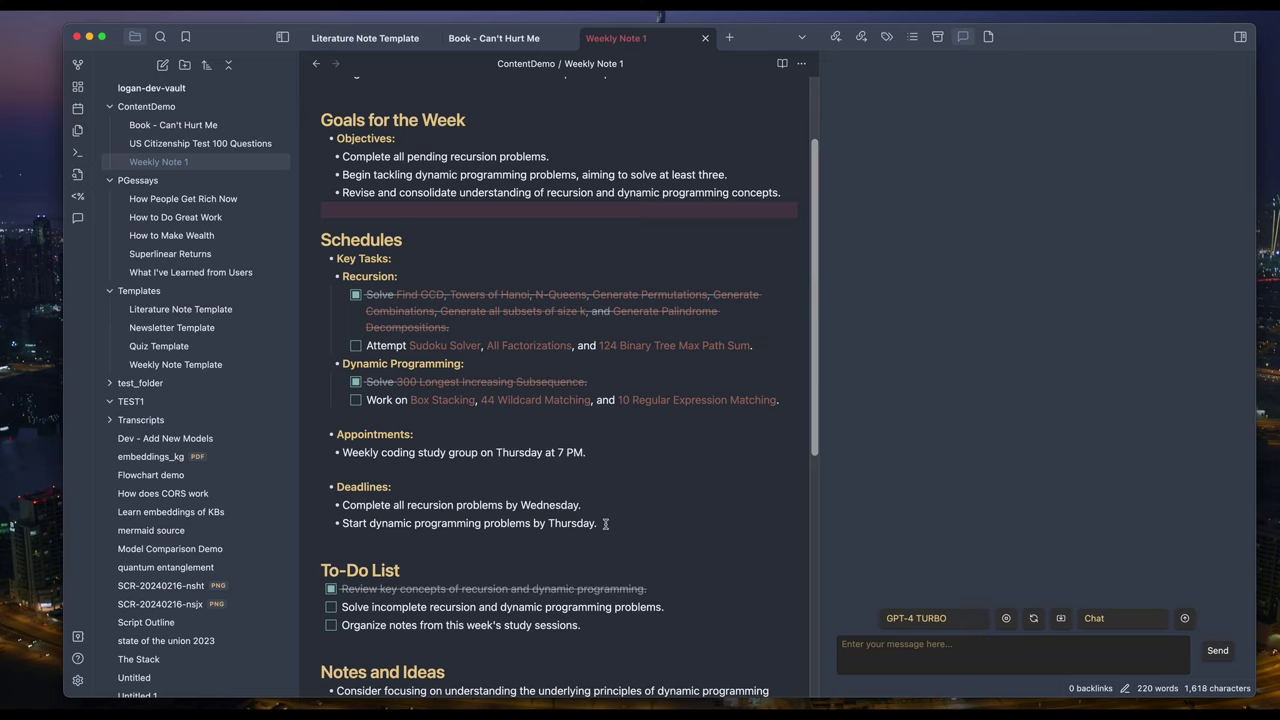
pyautogui.scroll(-5, 605, 523)
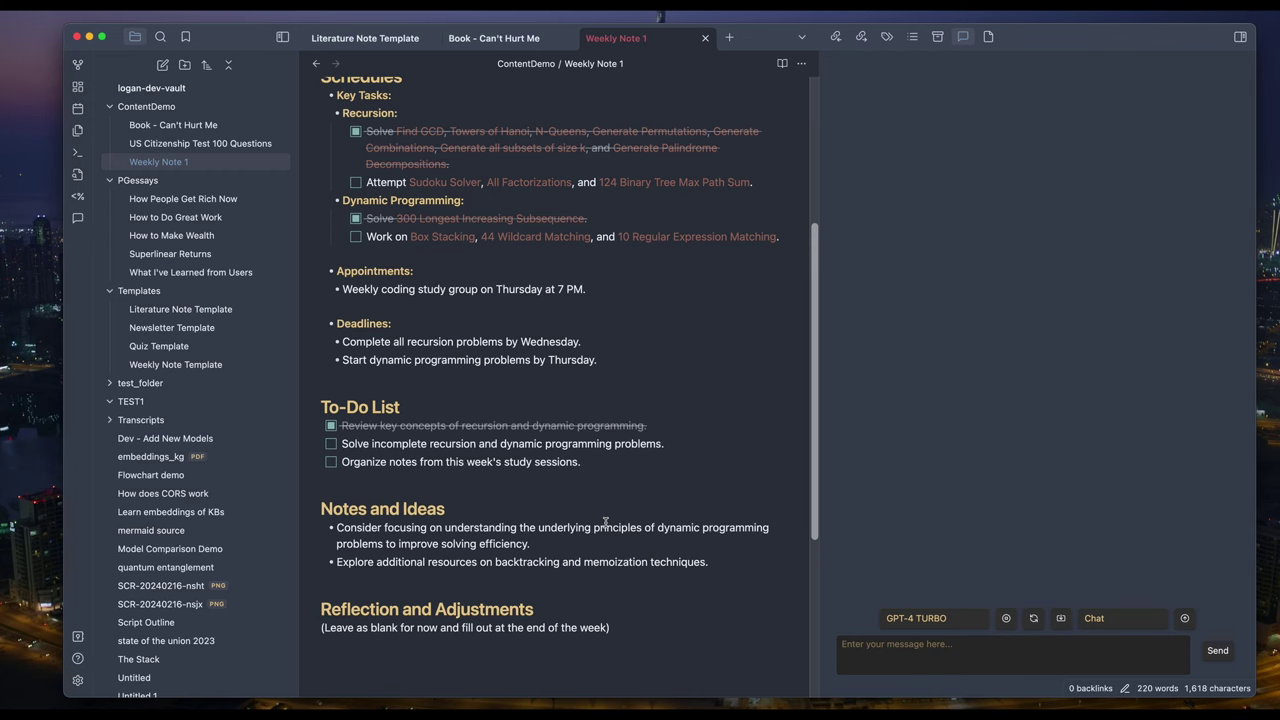
pyautogui.scroll(5, 605, 522)
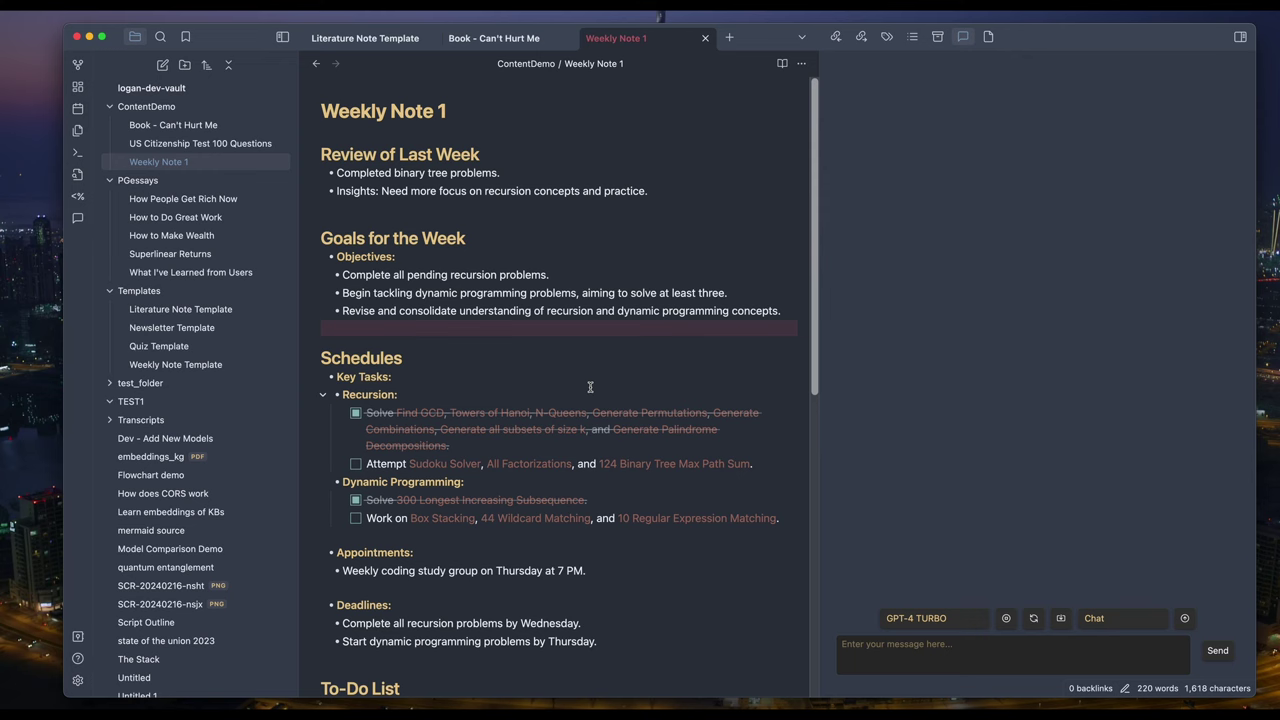
pyautogui.press('super+p')
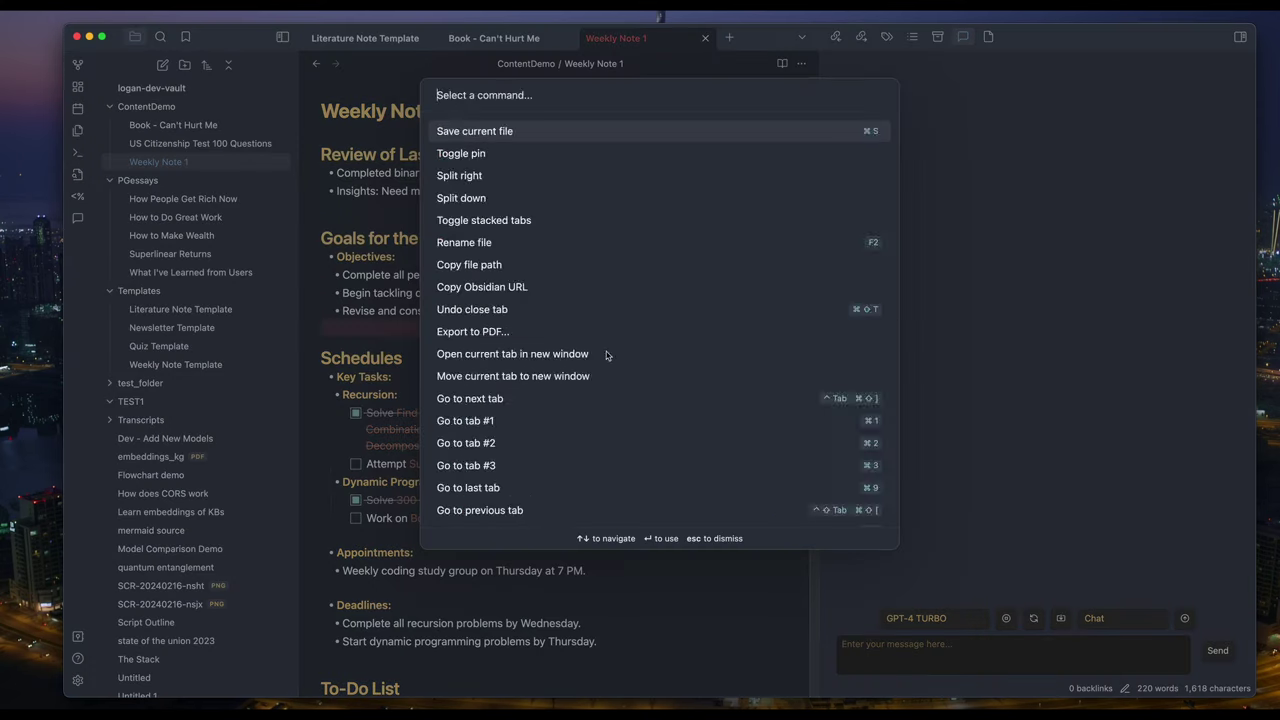
pyautogui.write('add ')
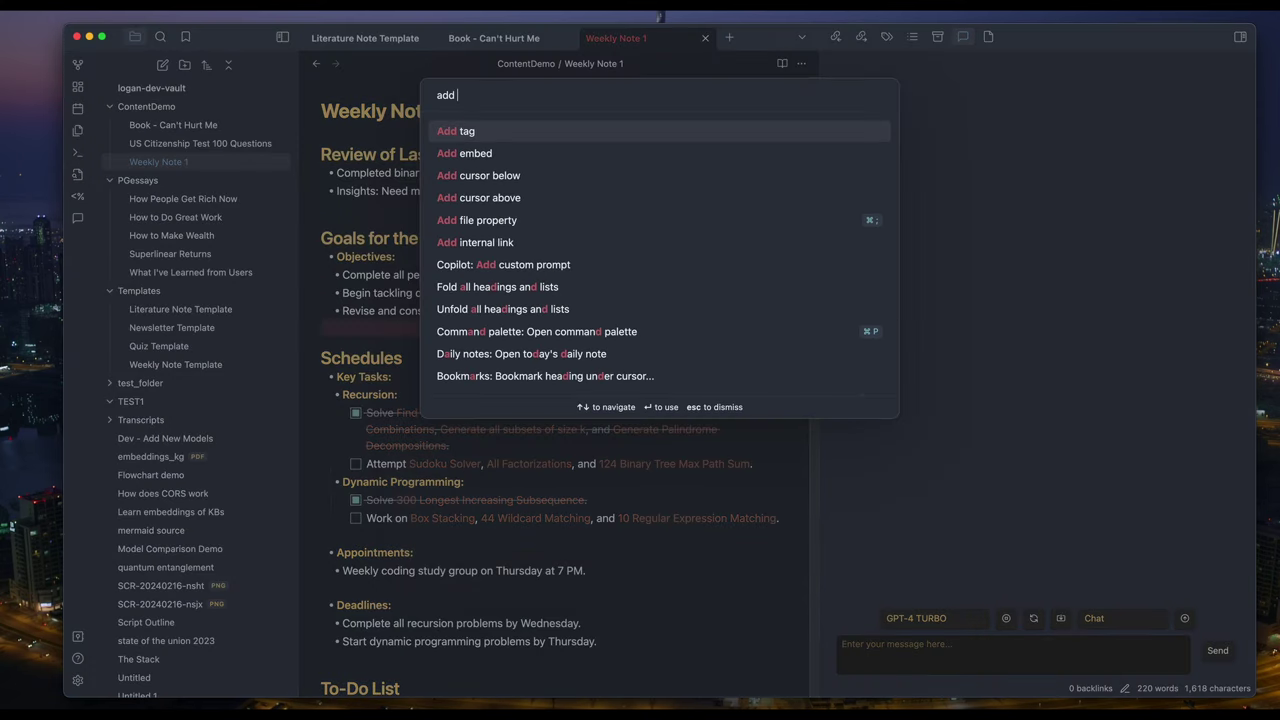
pyautogui.write('cus')
pyautogui.press('Return')
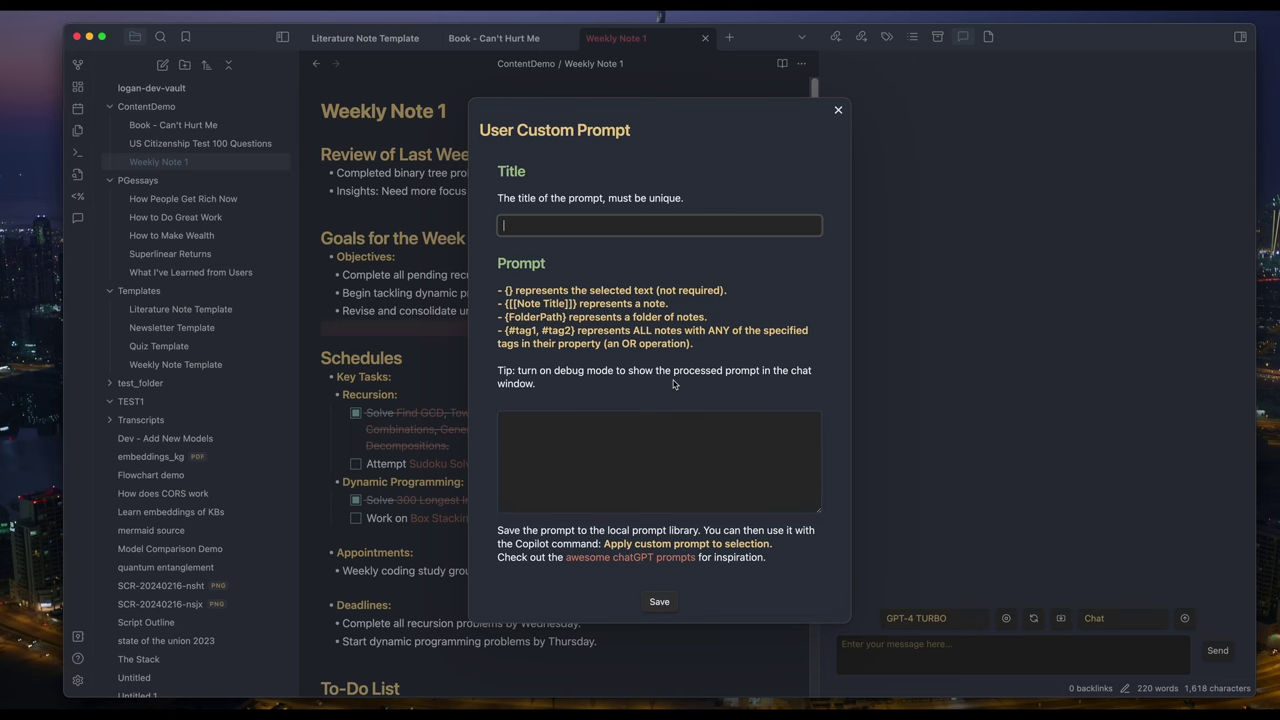
pyautogui.press('Escape')
pyautogui.press('super+p')
pyautogui.write('apply')
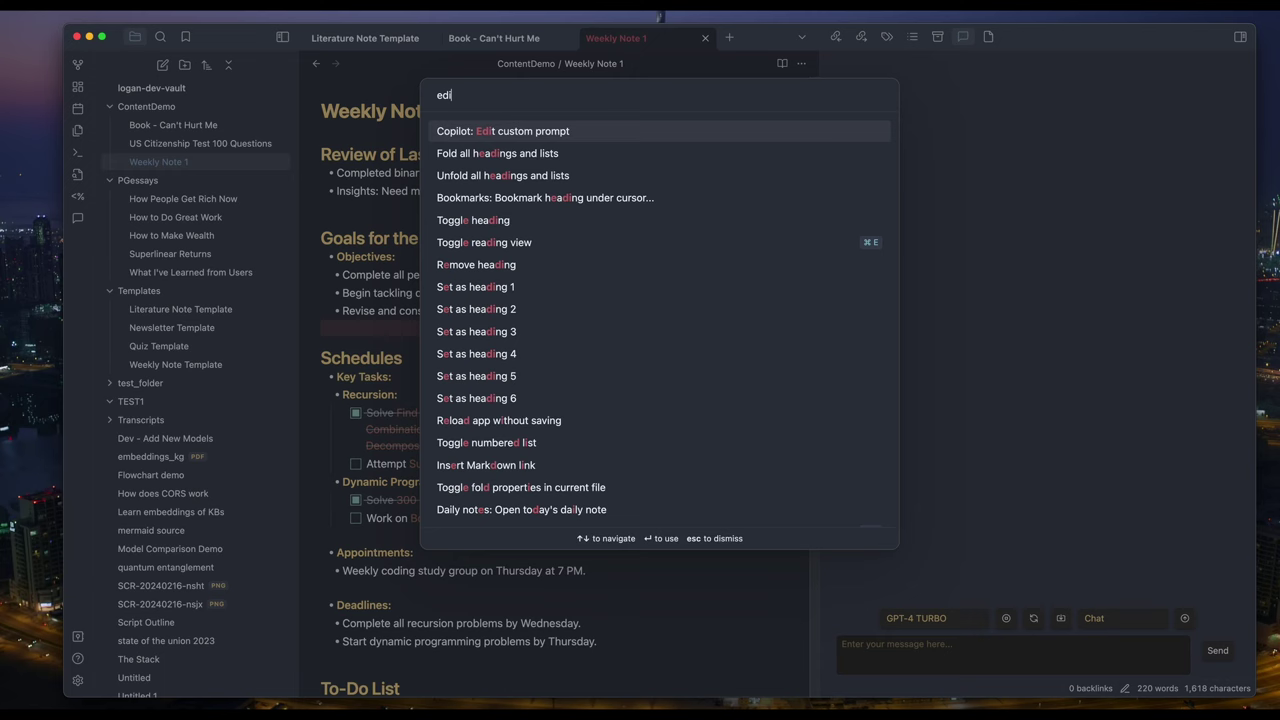
pyautogui.press('Return')
pyautogui.press('Down')
pyautogui.press('Down')
pyautogui.press('Down')
pyautogui.press('Return')
pyautogui.moveTo(819, 509); pyautogui.dragTo(819, 616)
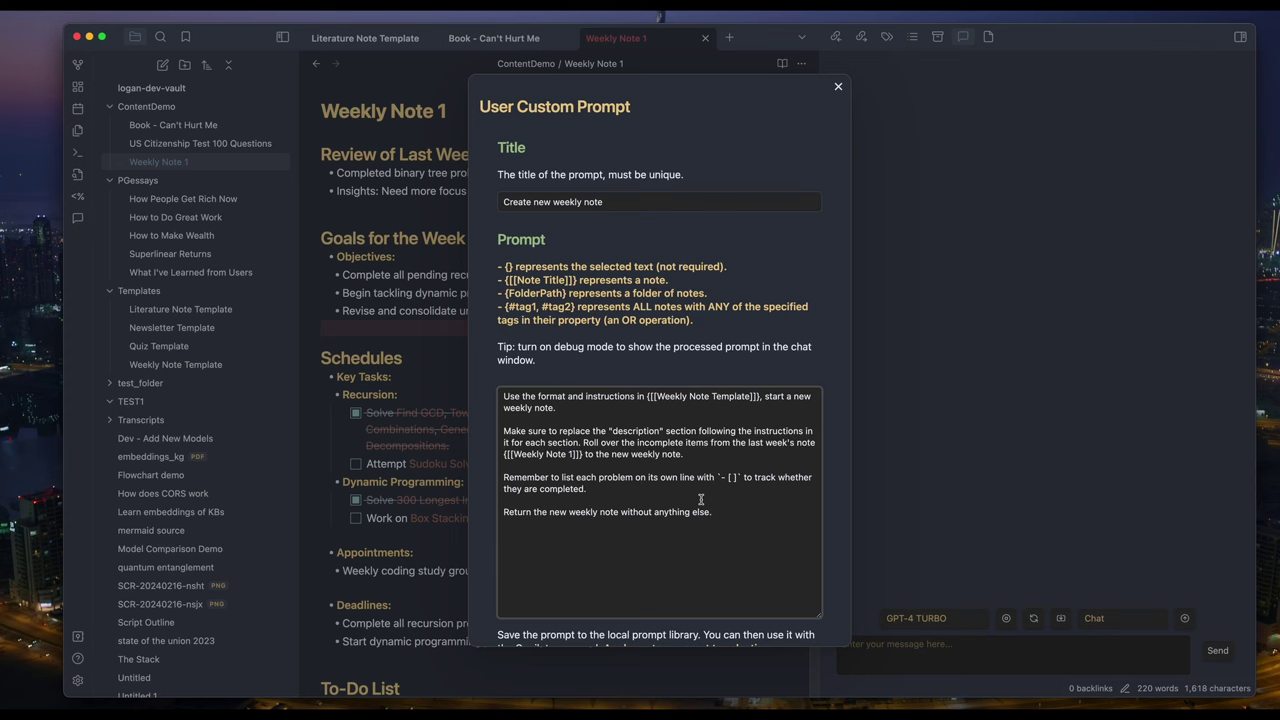
pyautogui.click(768, 452)
pyautogui.scroll(-2, 656, 526)
pyautogui.scroll(2, 656, 526)
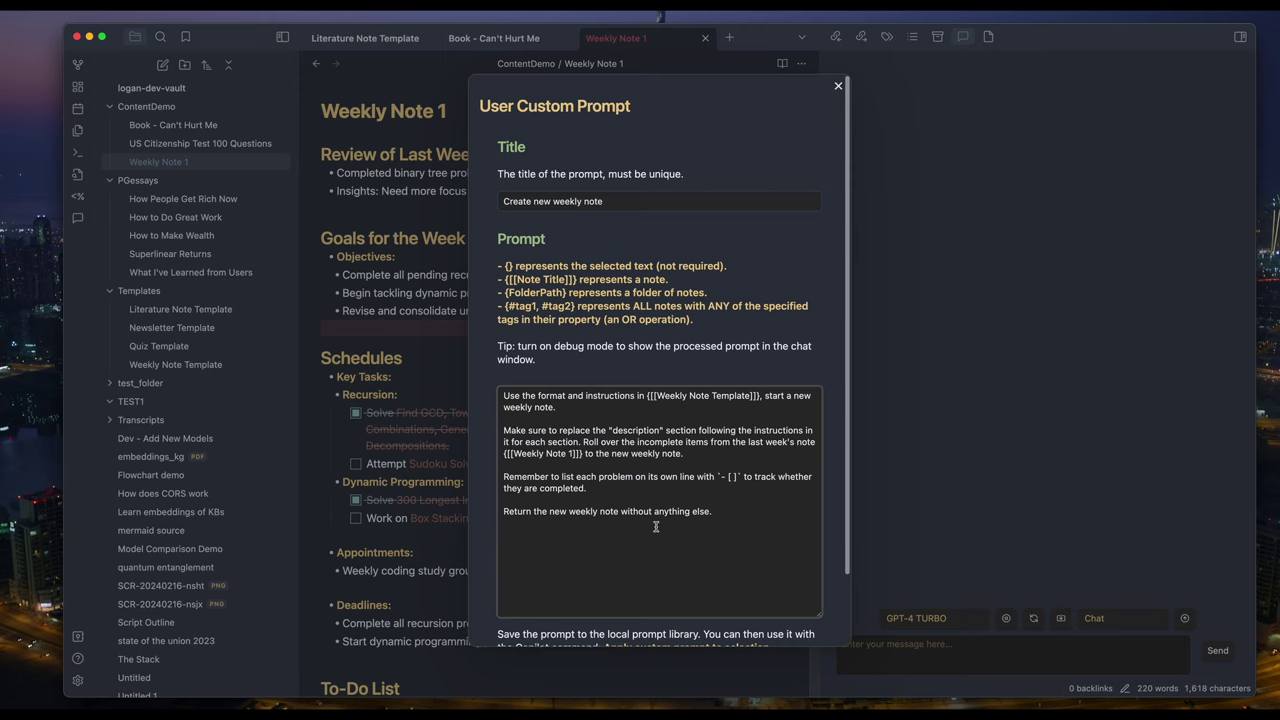
pyautogui.scroll(-2, 656, 526)
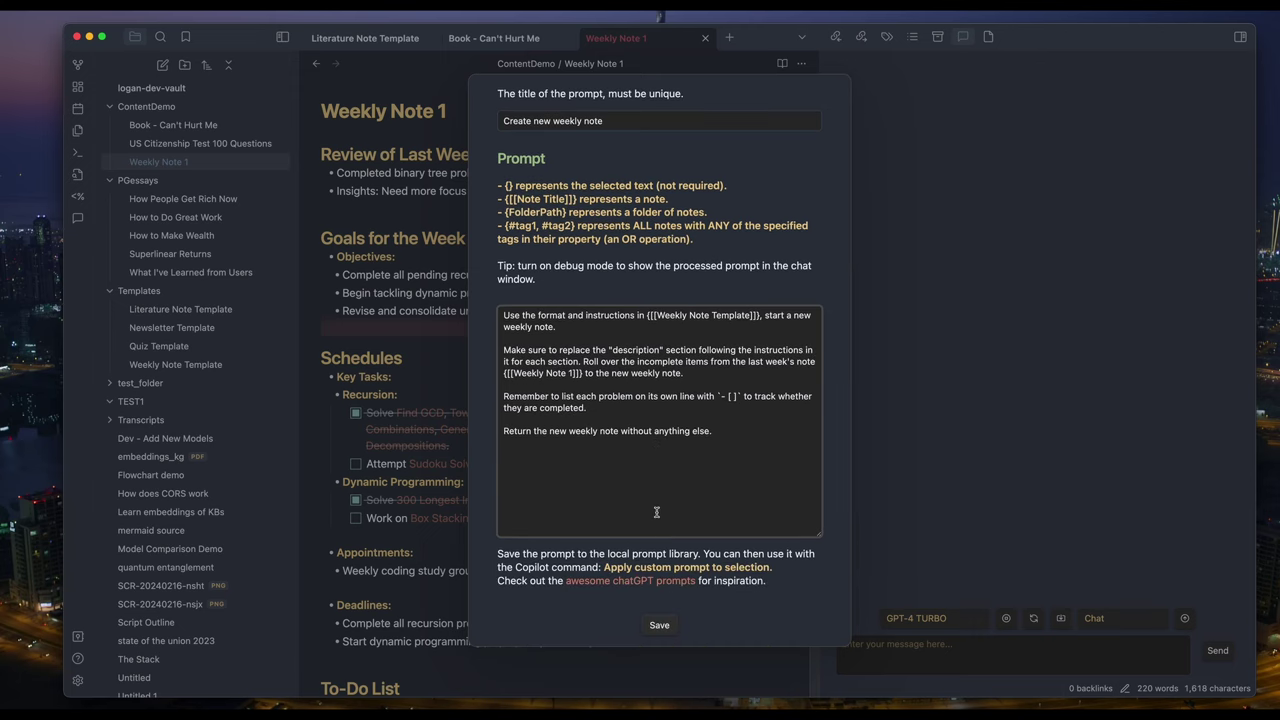
pyautogui.press('Escape')
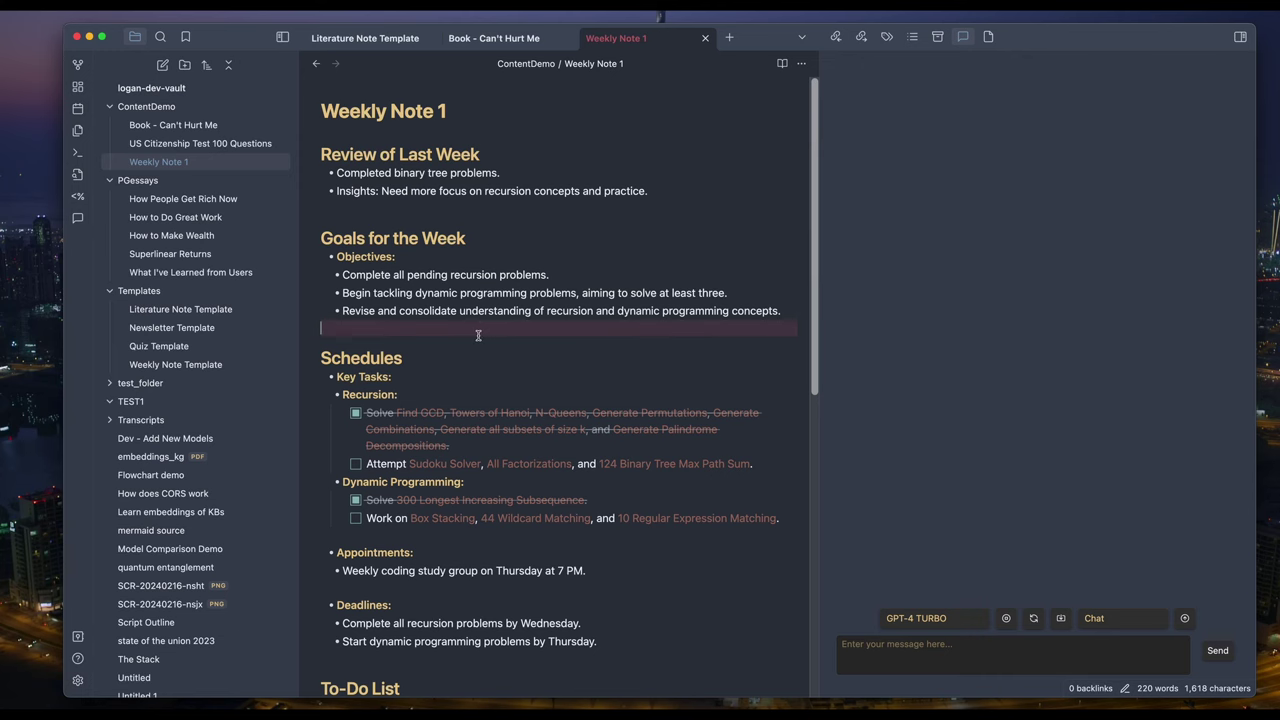
# Apply the 'Create new weekly note' custom prompt so Copilot drafts next week's note
pyautogui.press('super+shift+p')
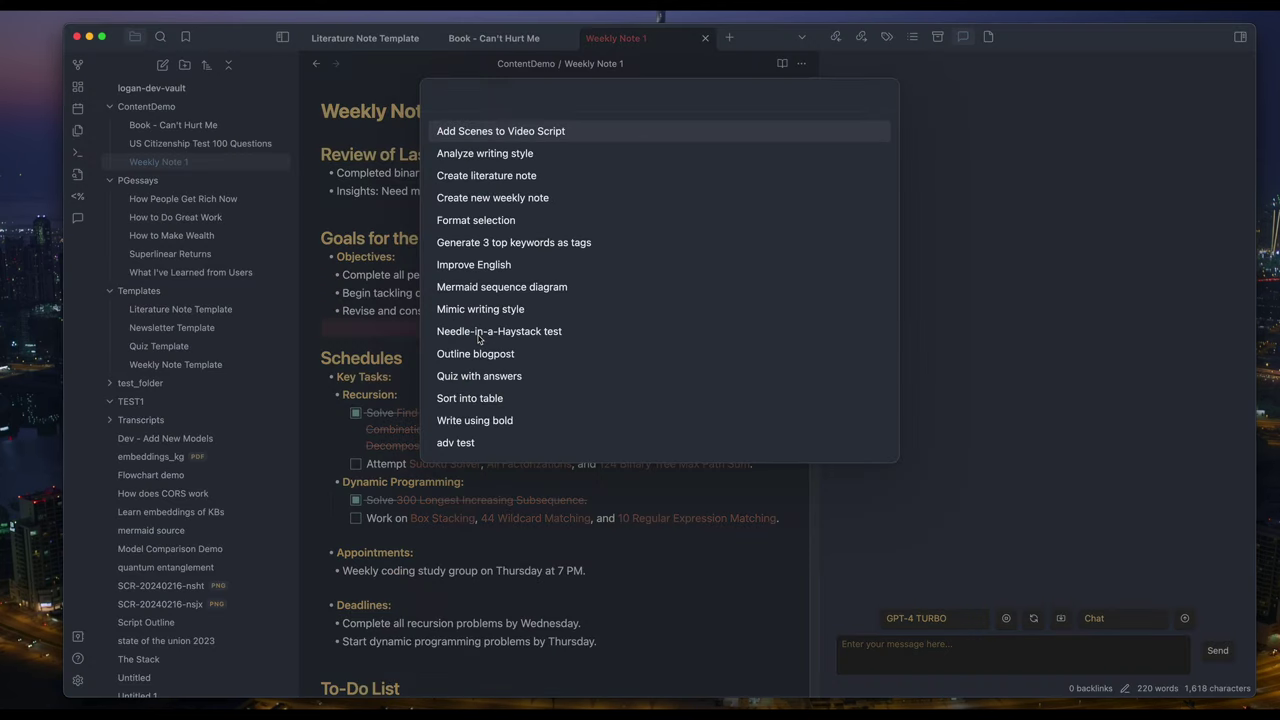
pyautogui.press('Down')
pyautogui.press('Down')
pyautogui.press('Down')
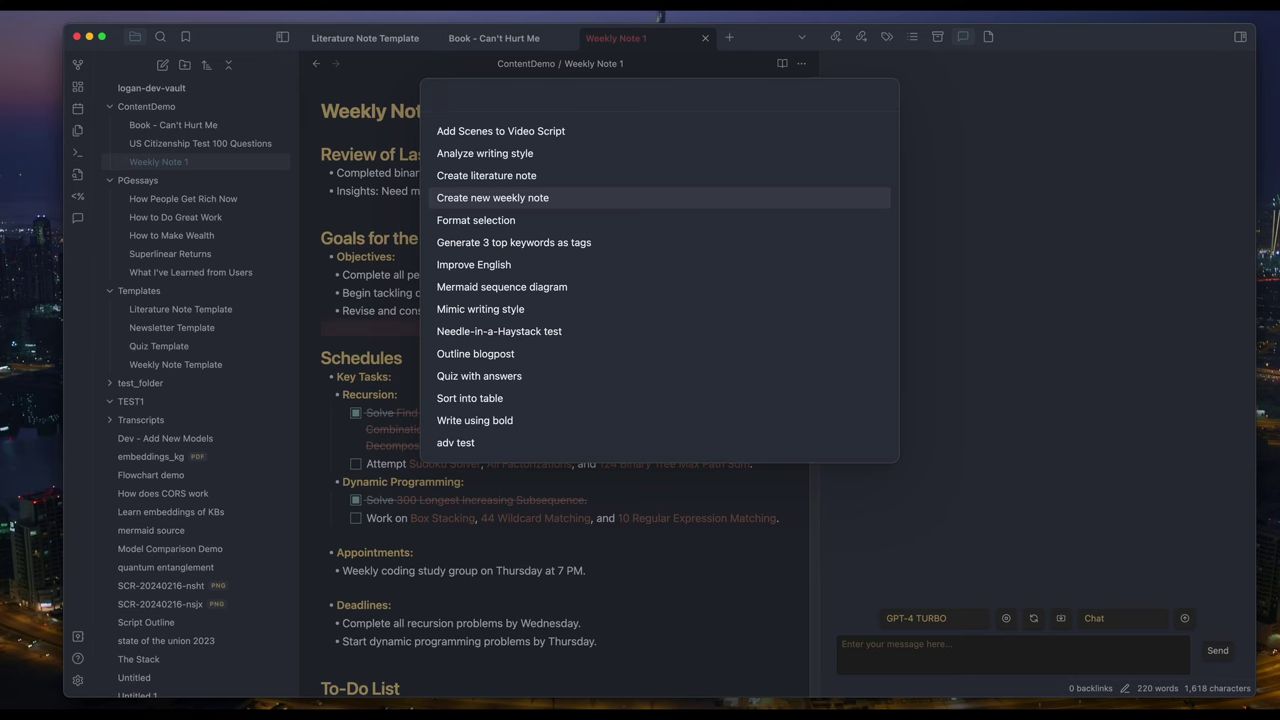
pyautogui.press('Up')
pyautogui.press('Up')
pyautogui.press('Down')
pyautogui.press('Down')
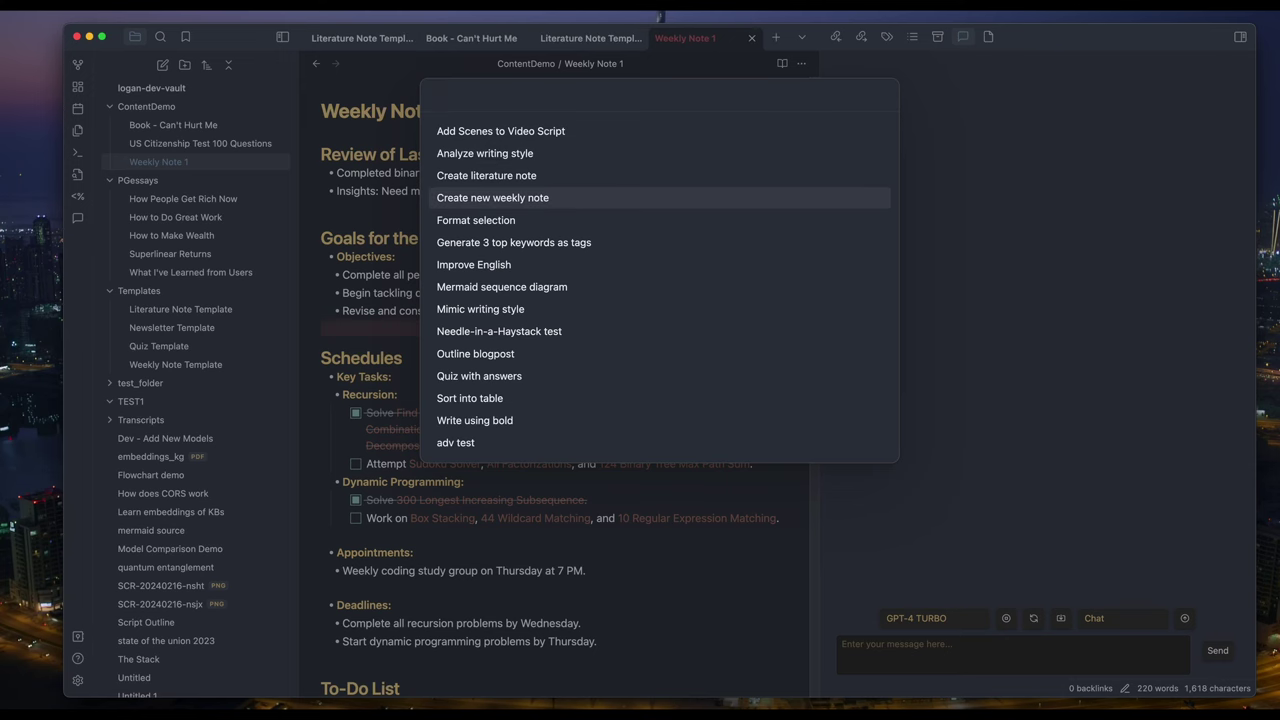
pyautogui.press('Return')
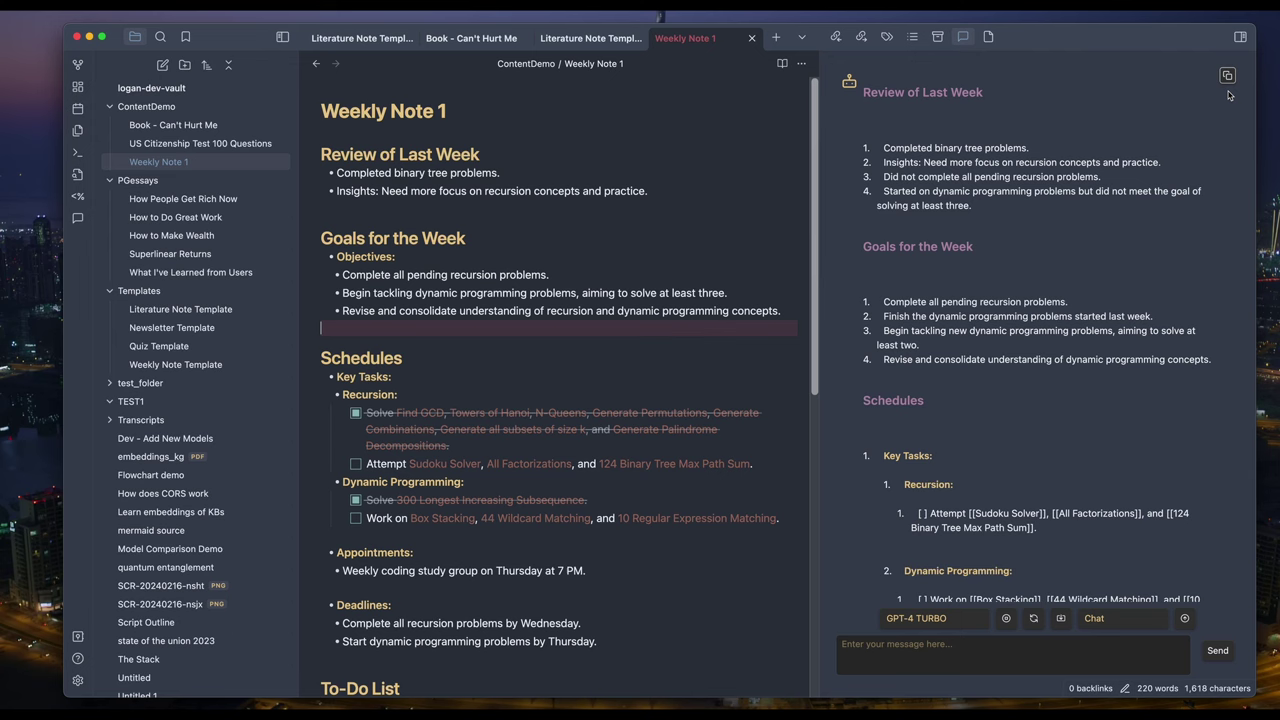
# Copy Copilot's weekly note and paste it into the body of new note Untitled 4
pyautogui.click(1227, 76)
pyautogui.press('super+t')
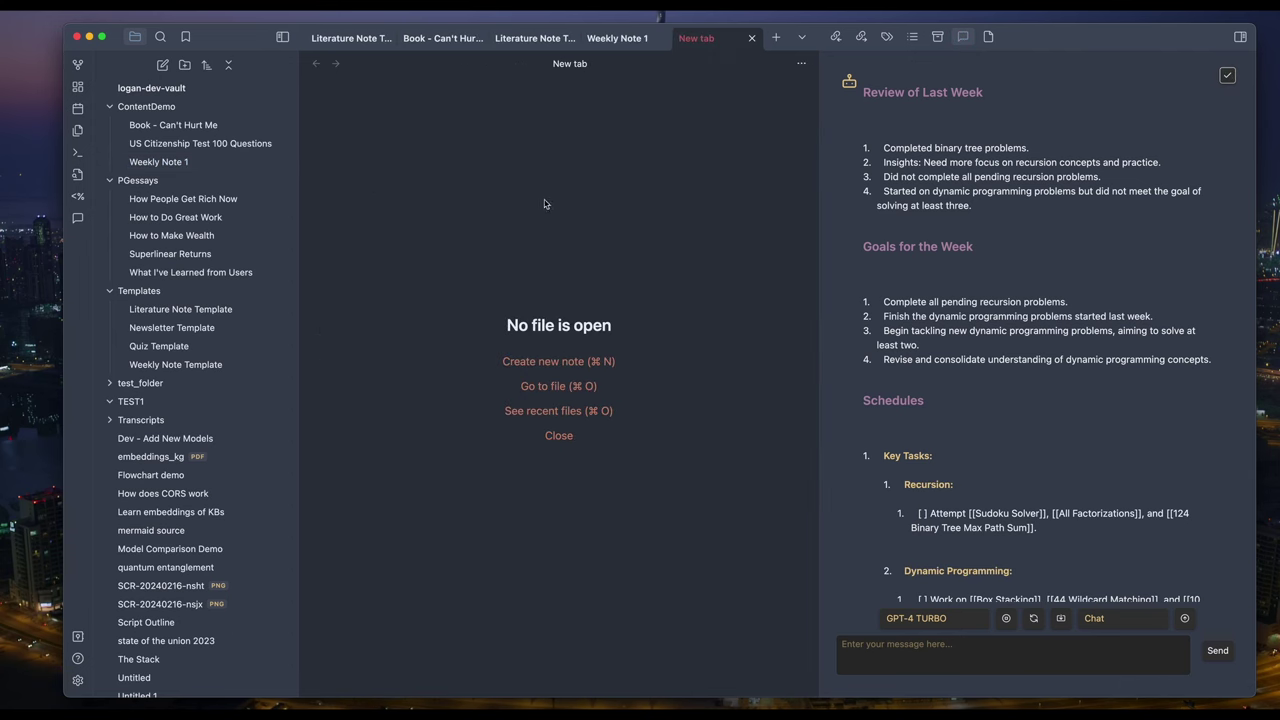
pyautogui.click(569, 360)
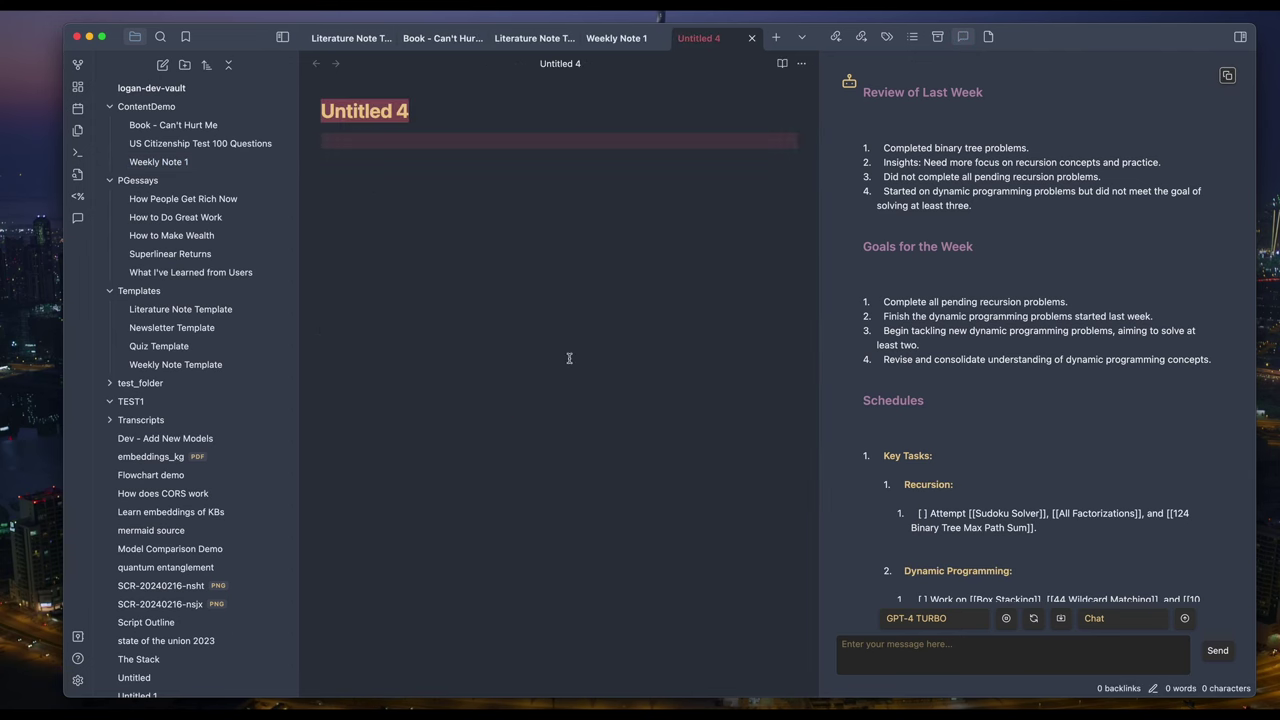
pyautogui.press('Return')
pyautogui.press('super+v')
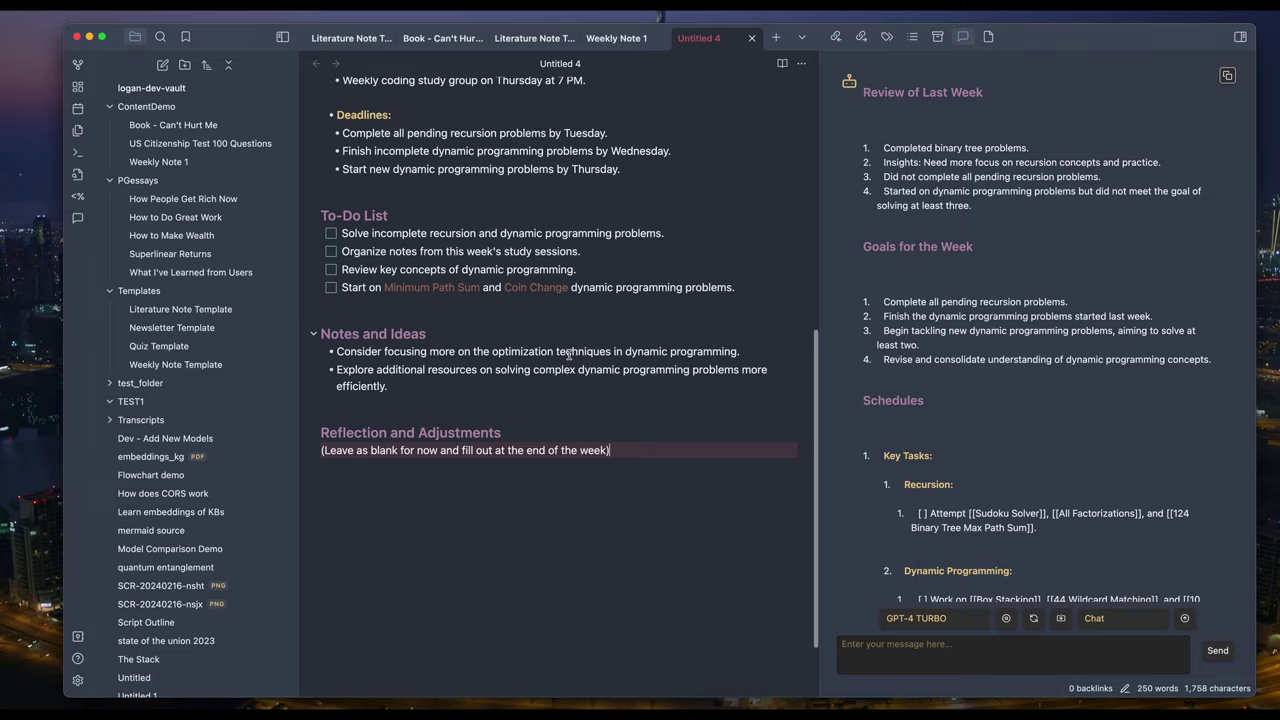
pyautogui.scroll(10, 569, 354)
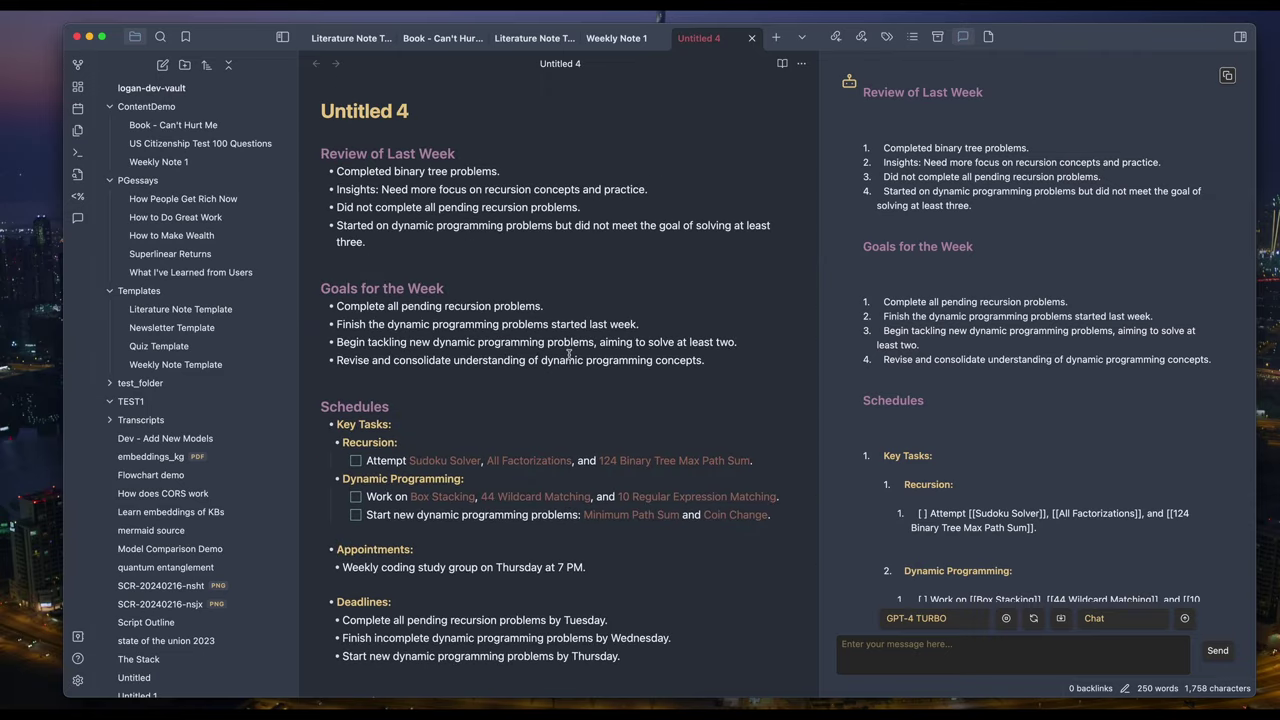
pyautogui.scroll(-2, 569, 354)
pyautogui.scroll(1, 569, 354)
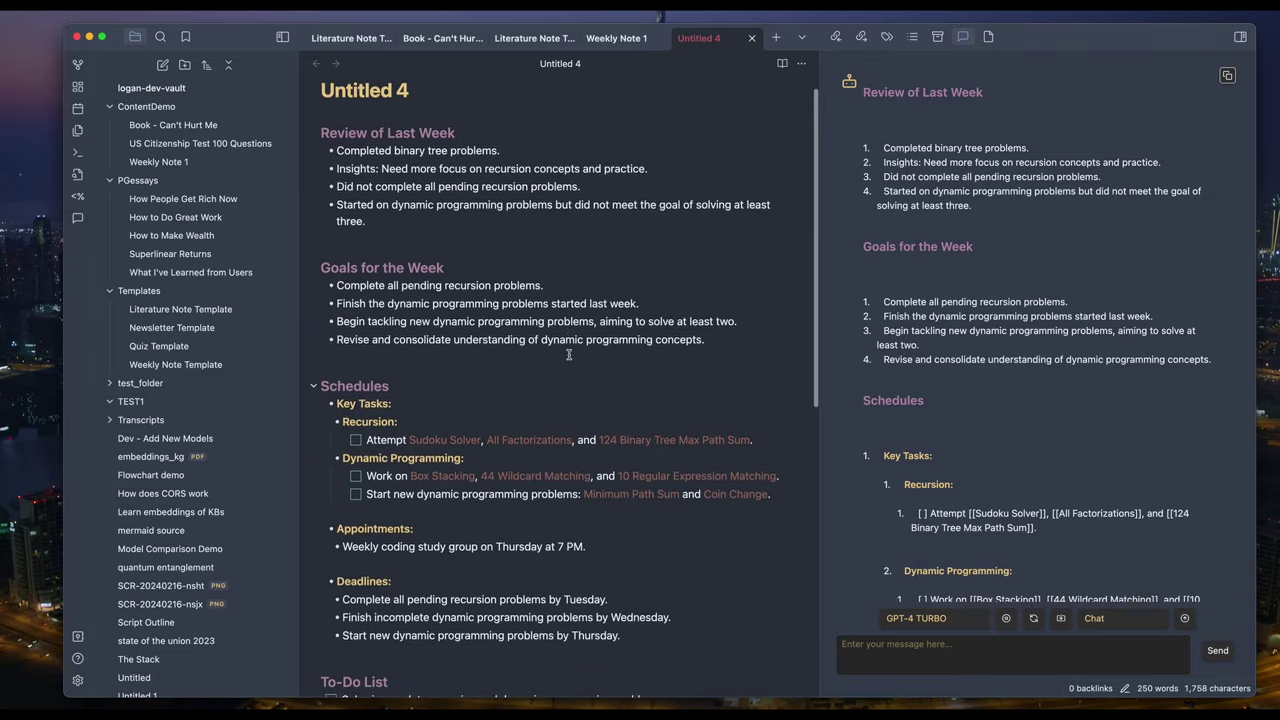
pyautogui.scroll(1, 569, 354)
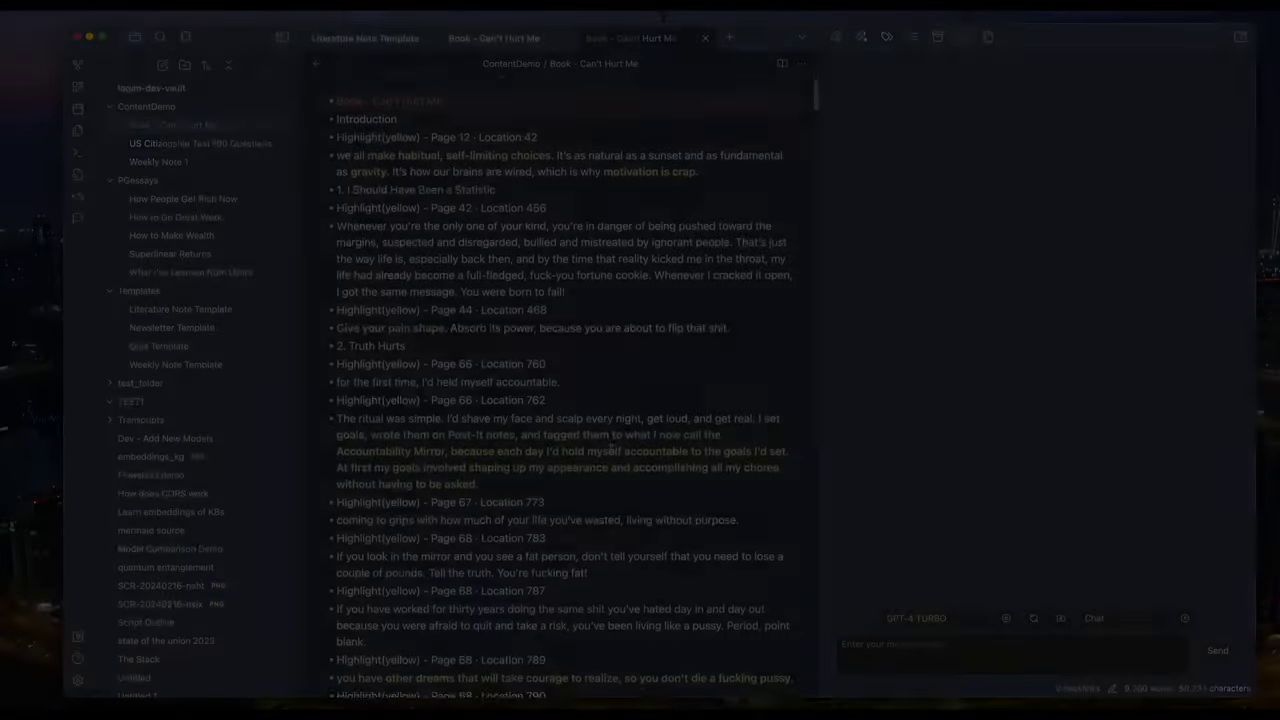
pyautogui.scroll(-15, 611, 452)
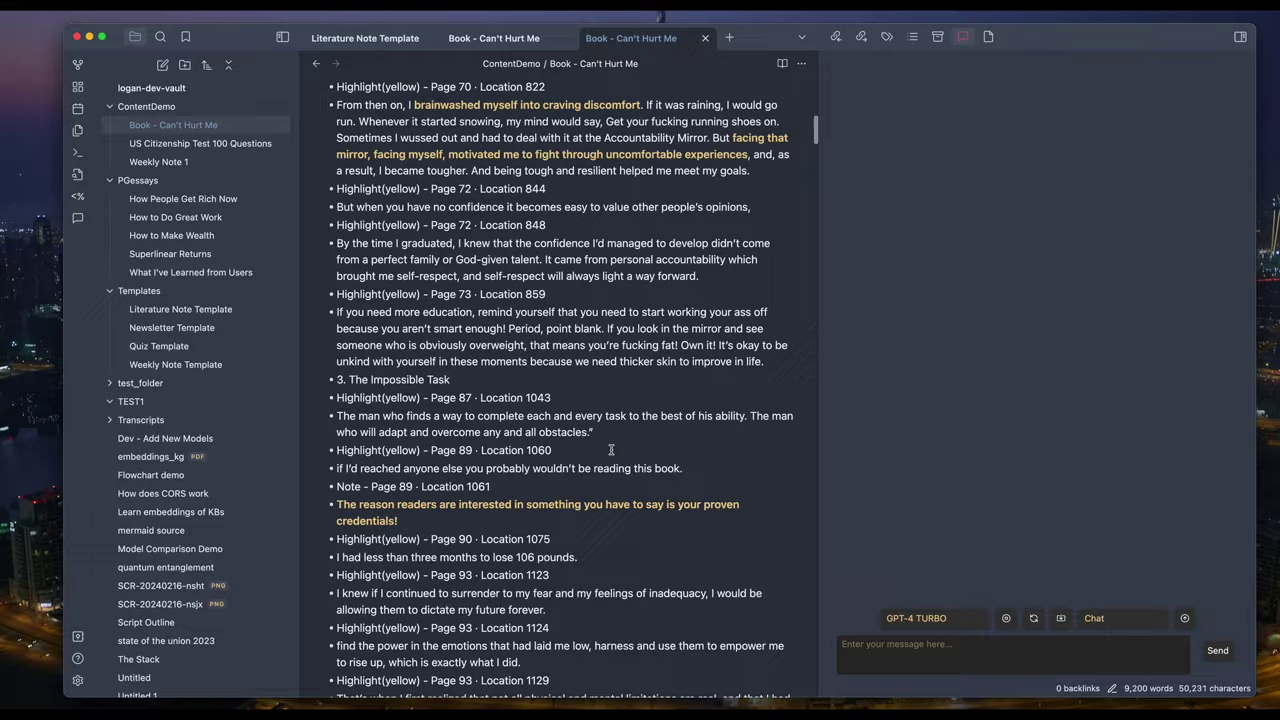
pyautogui.scroll(-15, 611, 450)
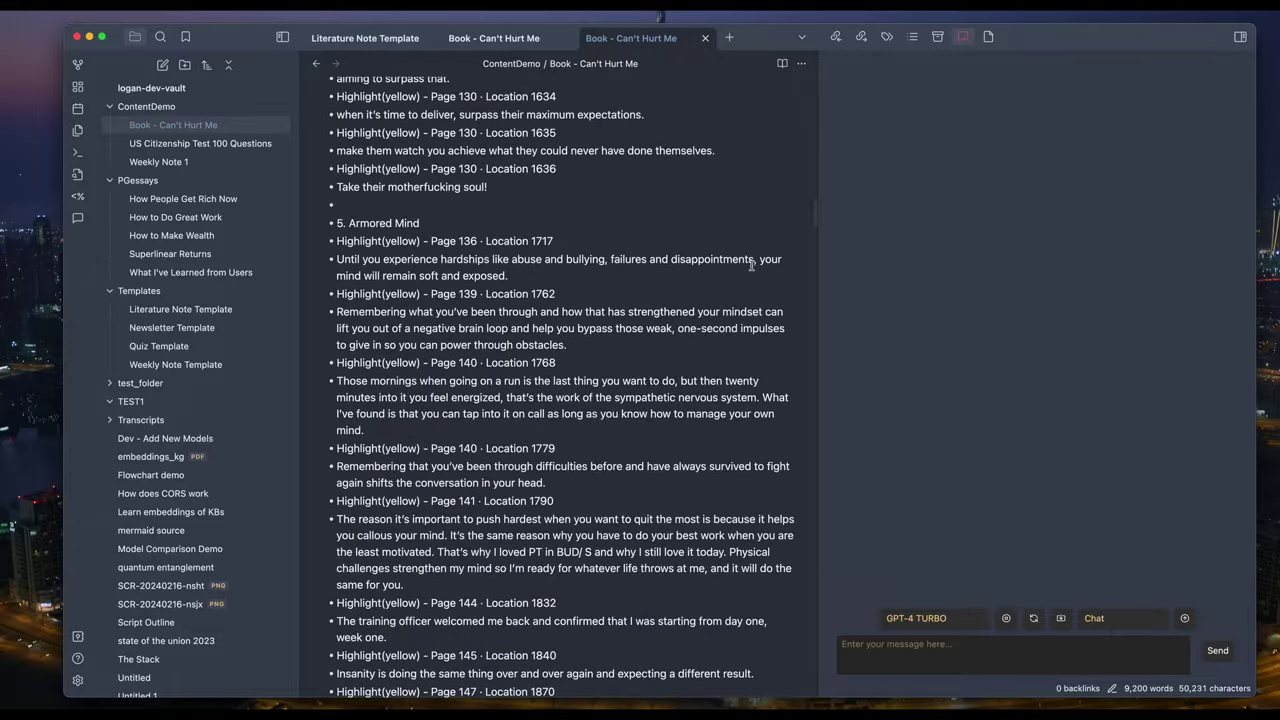
pyautogui.scroll(20, 598, 373)
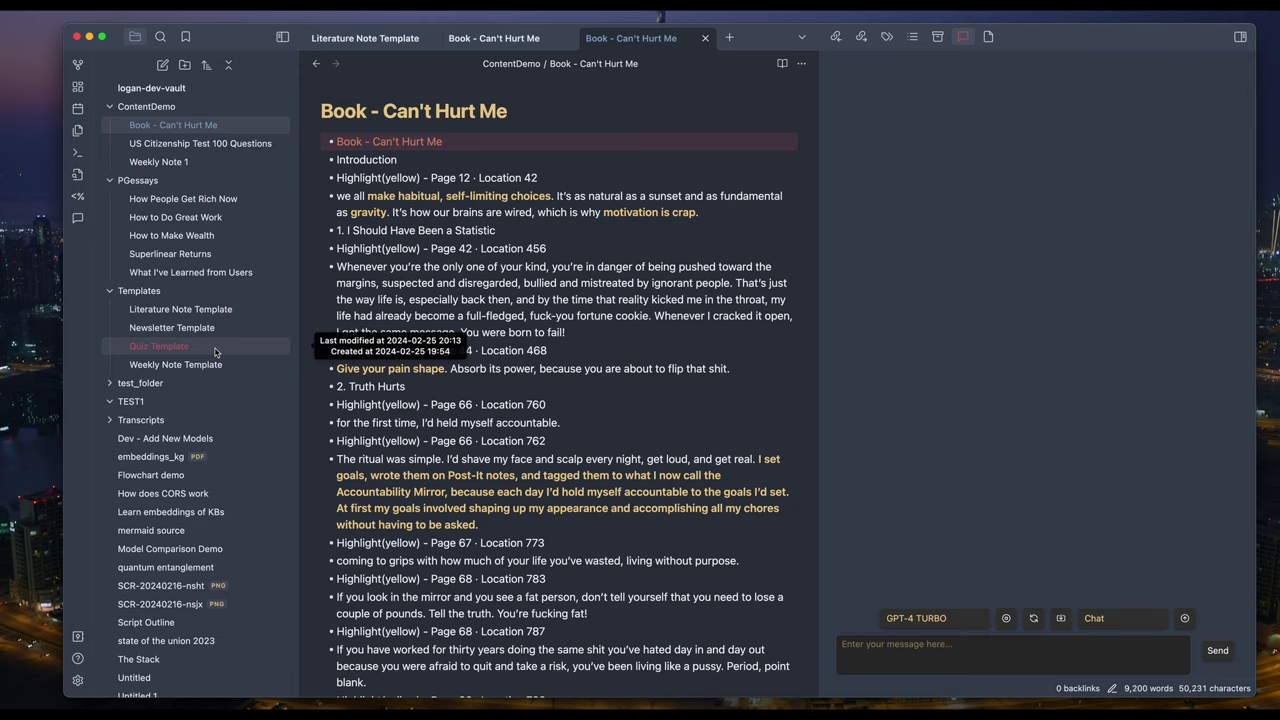
# Open the Literature Note Template and read its Summary of Key Points and Personal Reflection sections
pyautogui.click(228, 311)
pyautogui.click(630, 333)
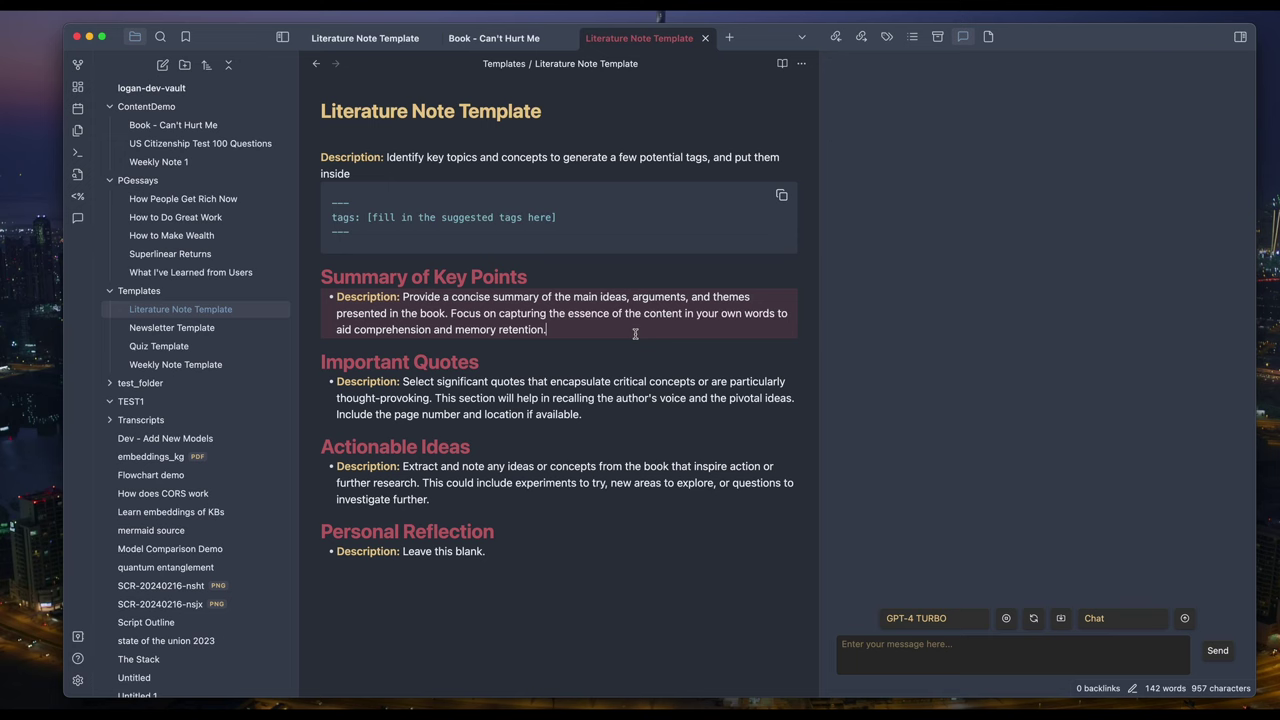
pyautogui.click(556, 561)
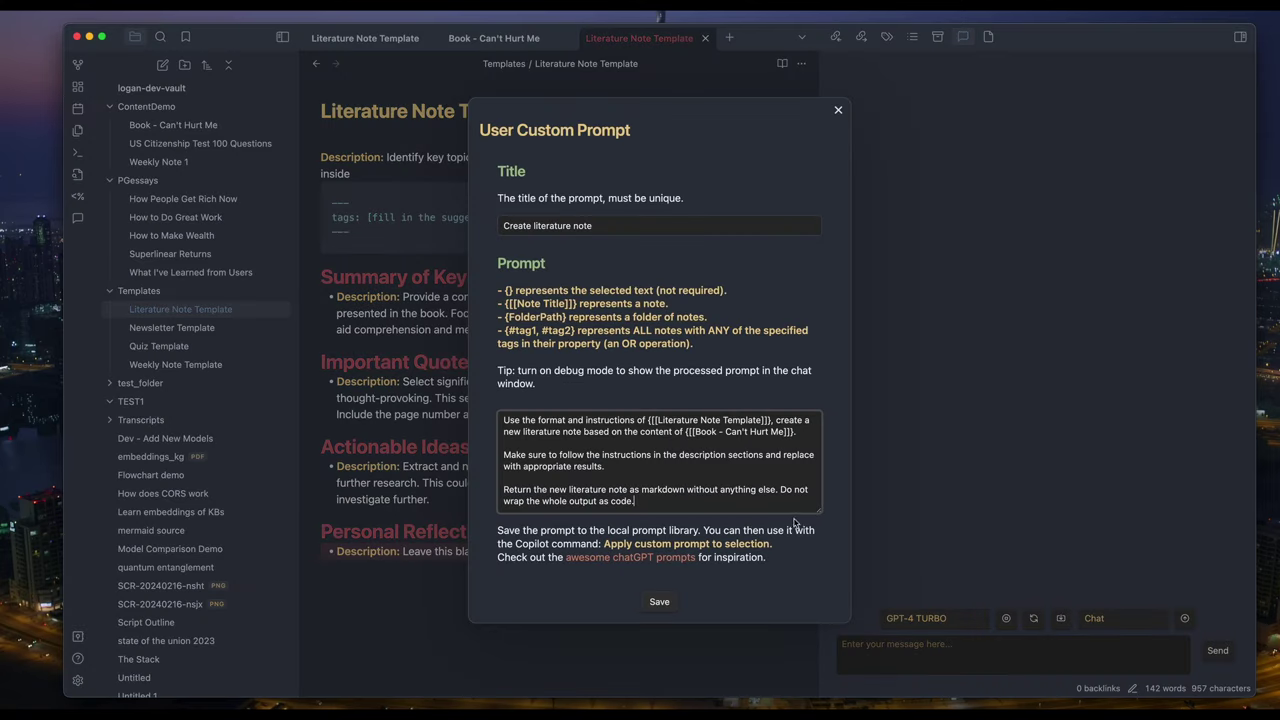
# Enlarge the literature-note prompt text box to read the full prompt
pyautogui.moveTo(820, 509); pyautogui.dragTo(828, 530)
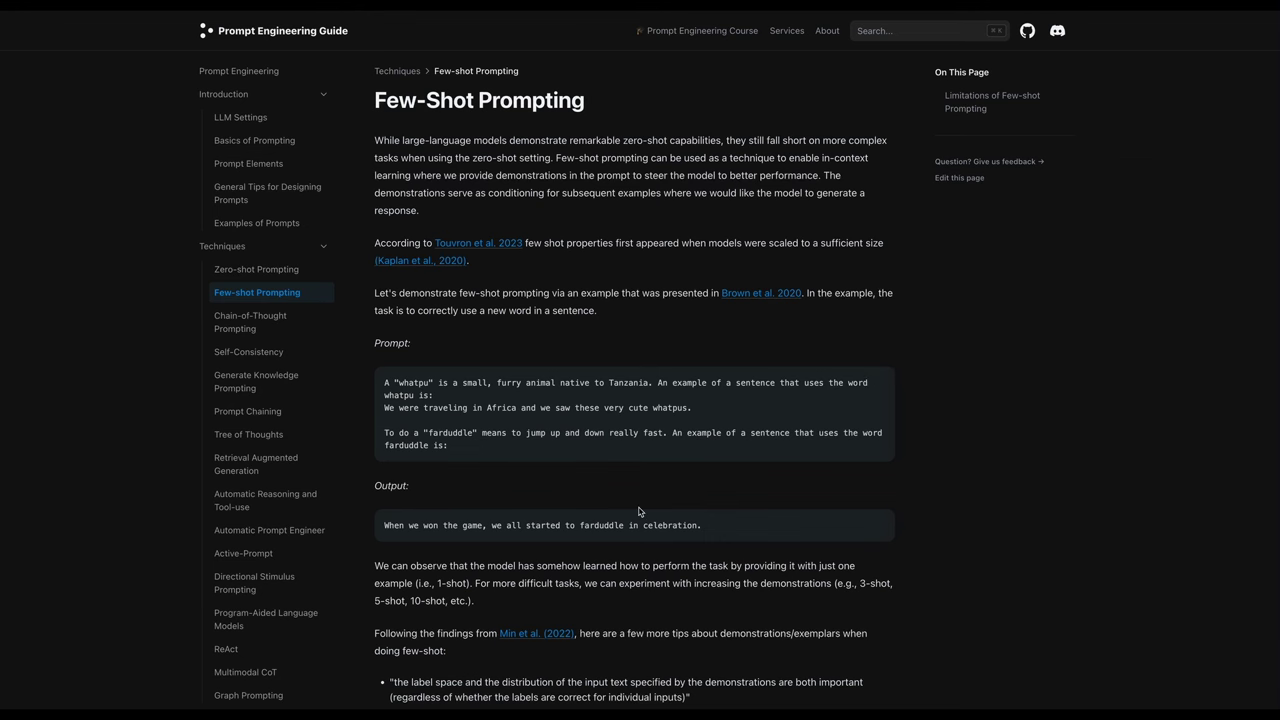
pyautogui.scroll(-1, 675, 450)
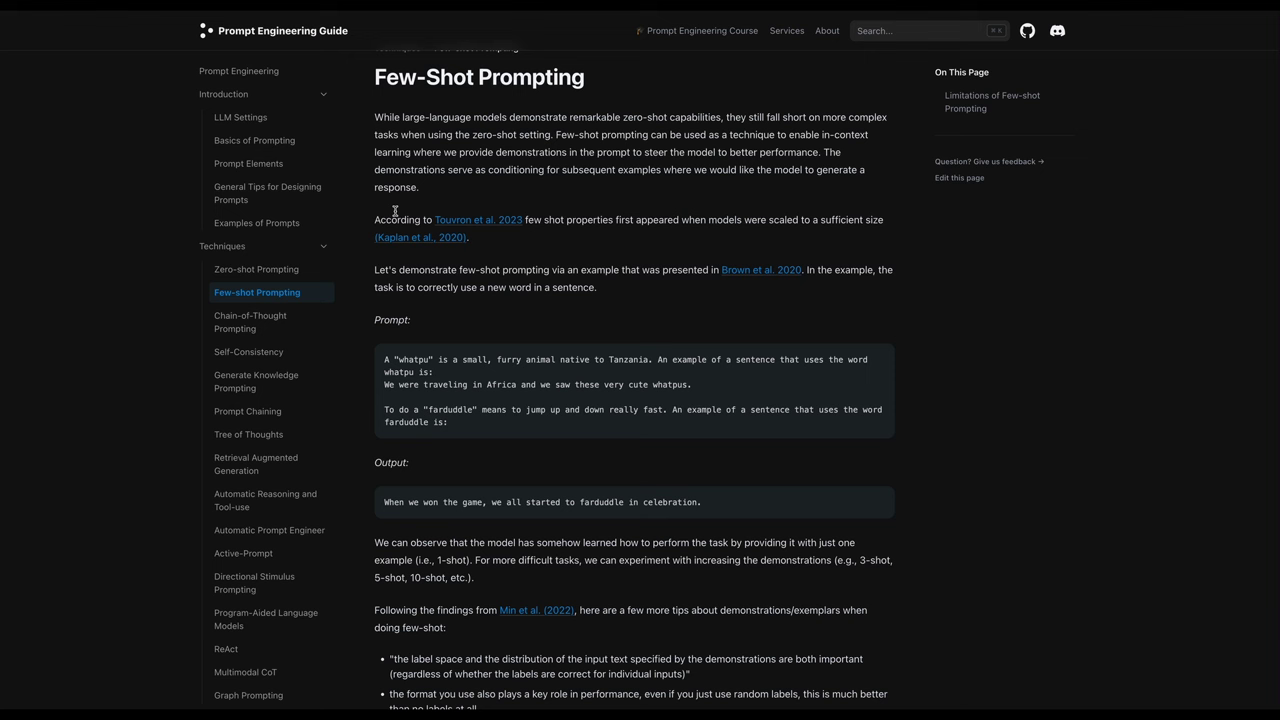
pyautogui.moveTo(371, 219); pyautogui.dragTo(627, 251)
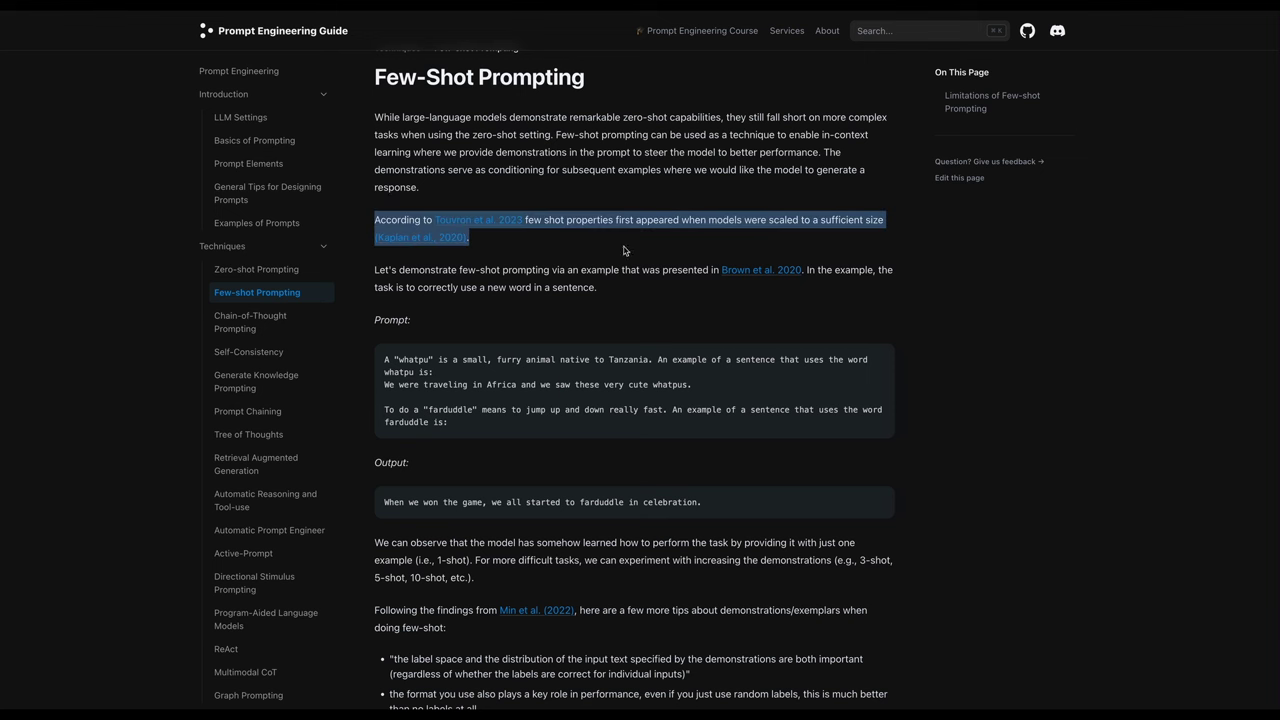
pyautogui.scroll(-1, 697, 332)
pyautogui.click(695, 330)
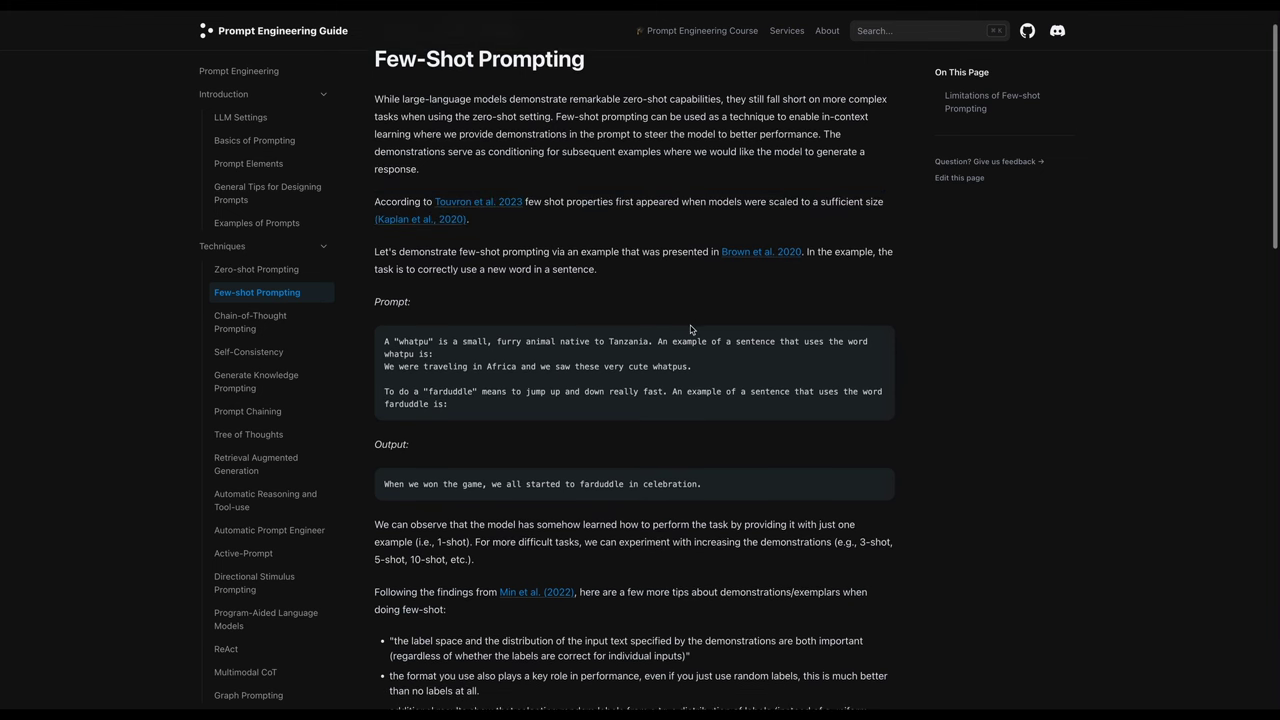
pyautogui.scroll(-3, 690, 329)
pyautogui.scroll(-3, 690, 329)
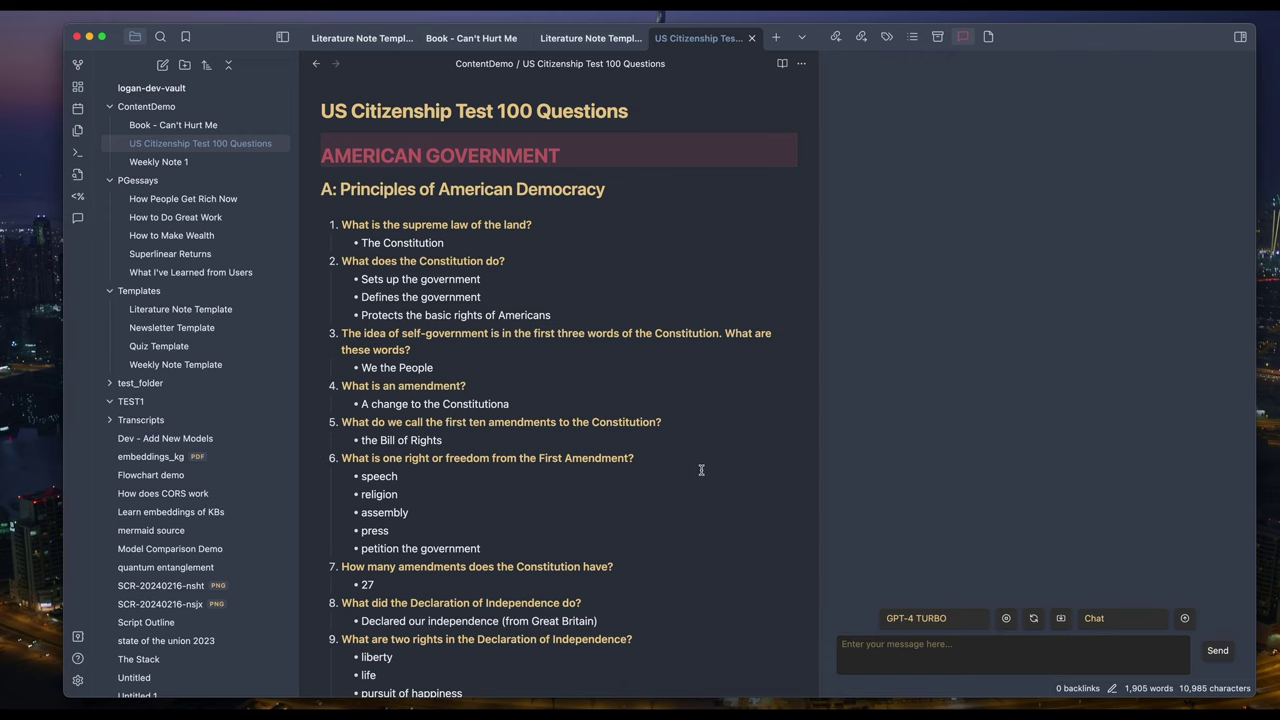
# Scroll through the US Citizenship Test questions, then open the Quiz Template note
pyautogui.scroll(-10, 692, 485)
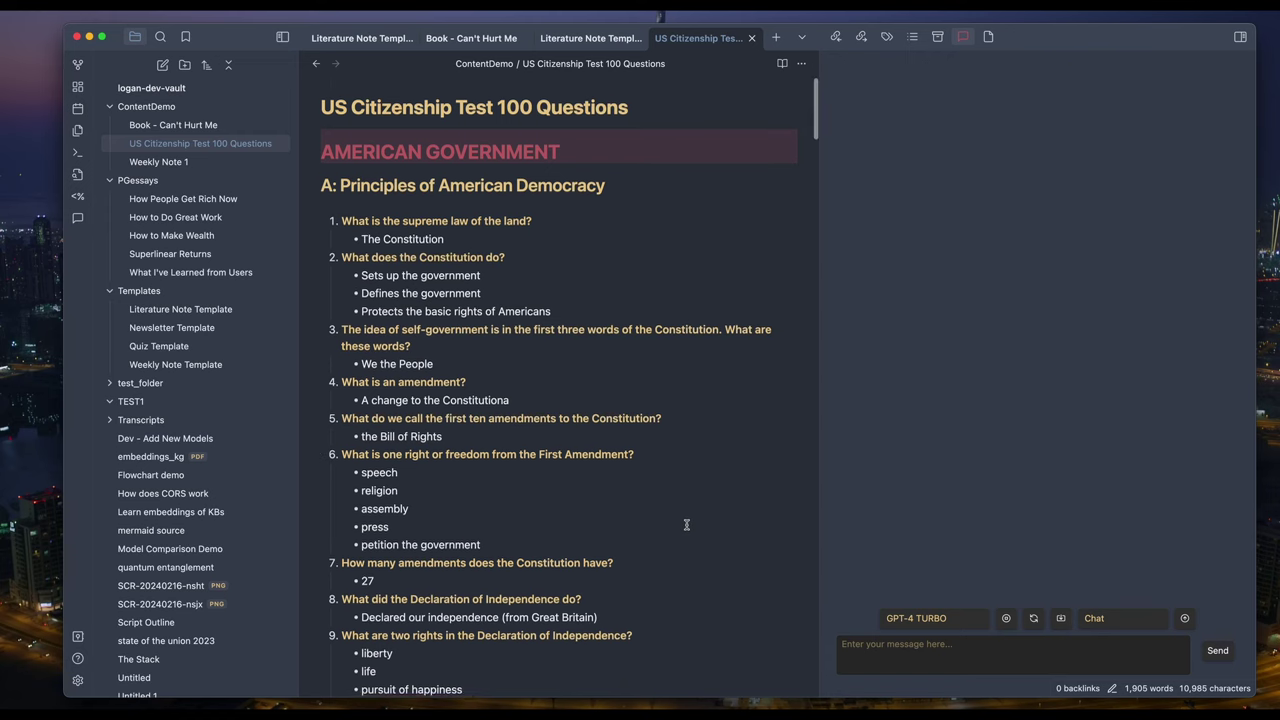
pyautogui.scroll(-20, 686, 524)
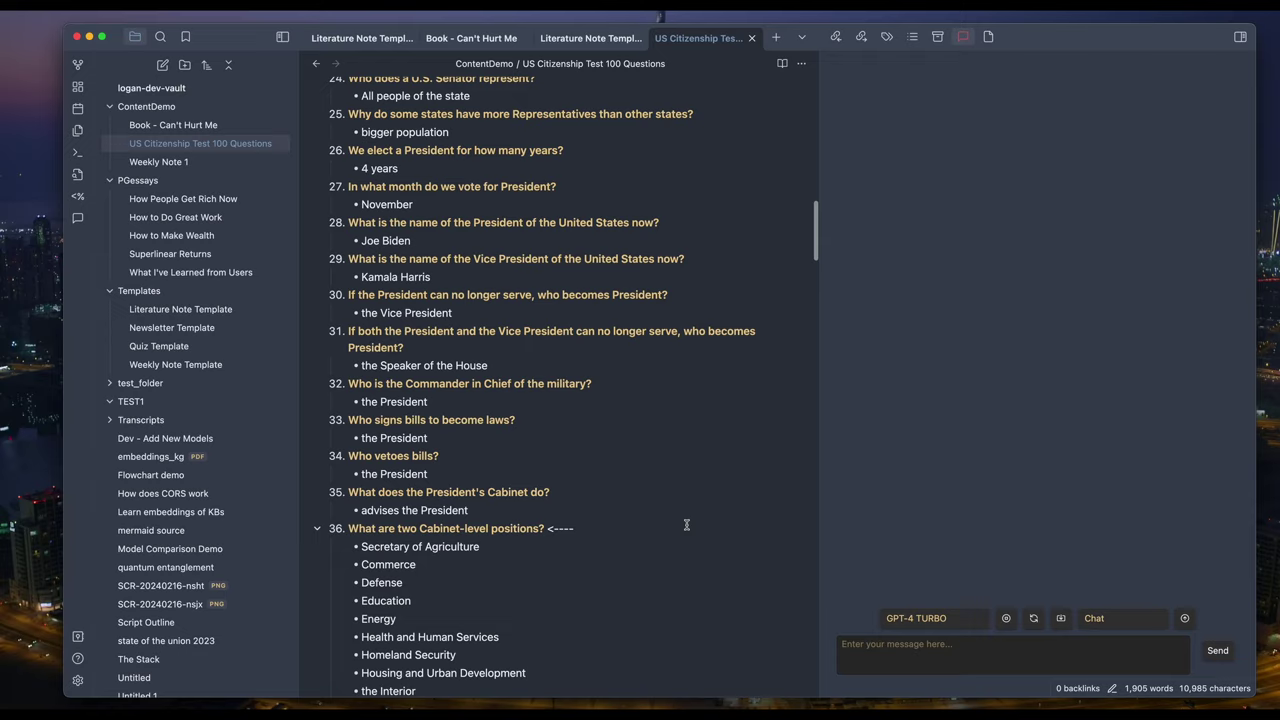
pyautogui.scroll(-20, 686, 524)
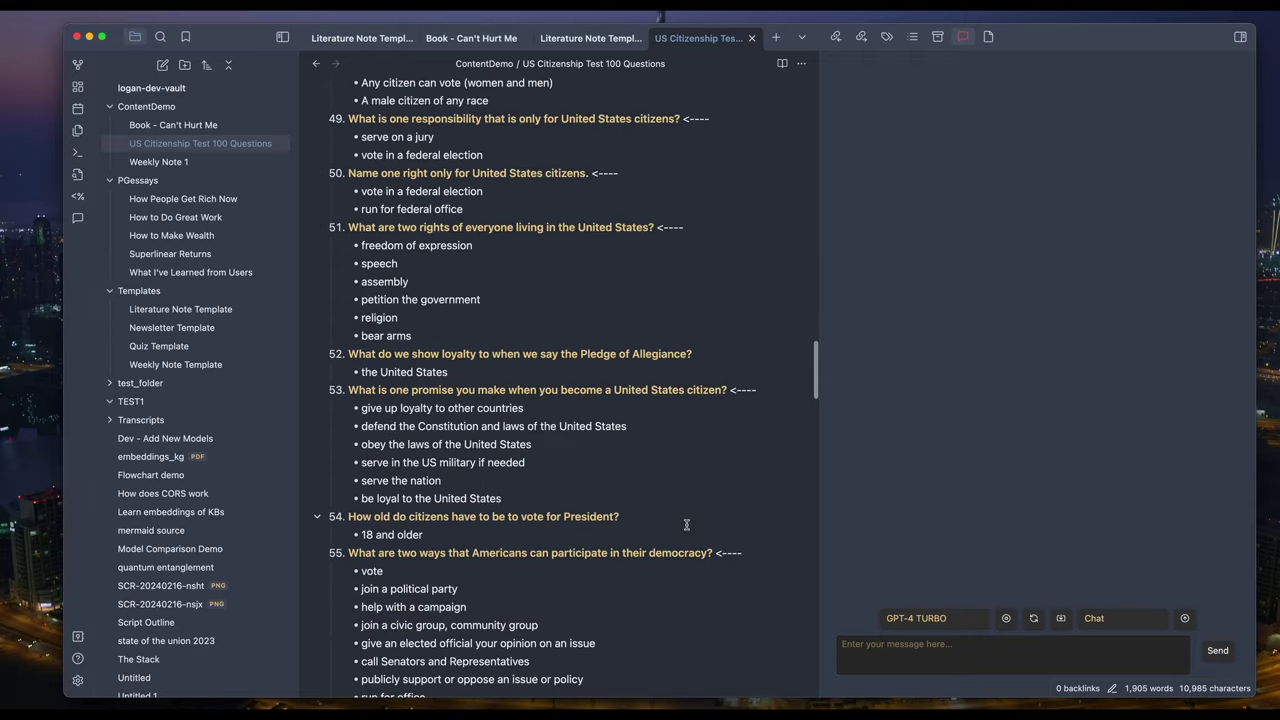
pyautogui.click(186, 350)
pyautogui.click(591, 308)
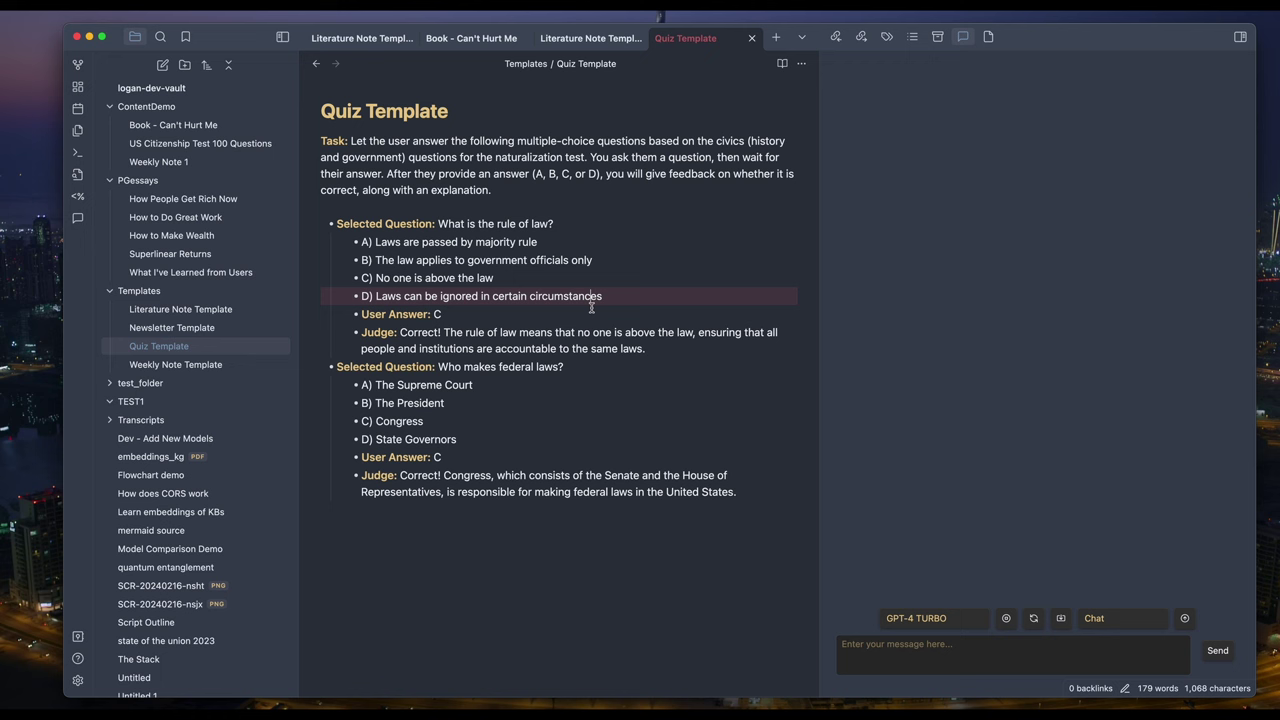
pyautogui.press('super+p')
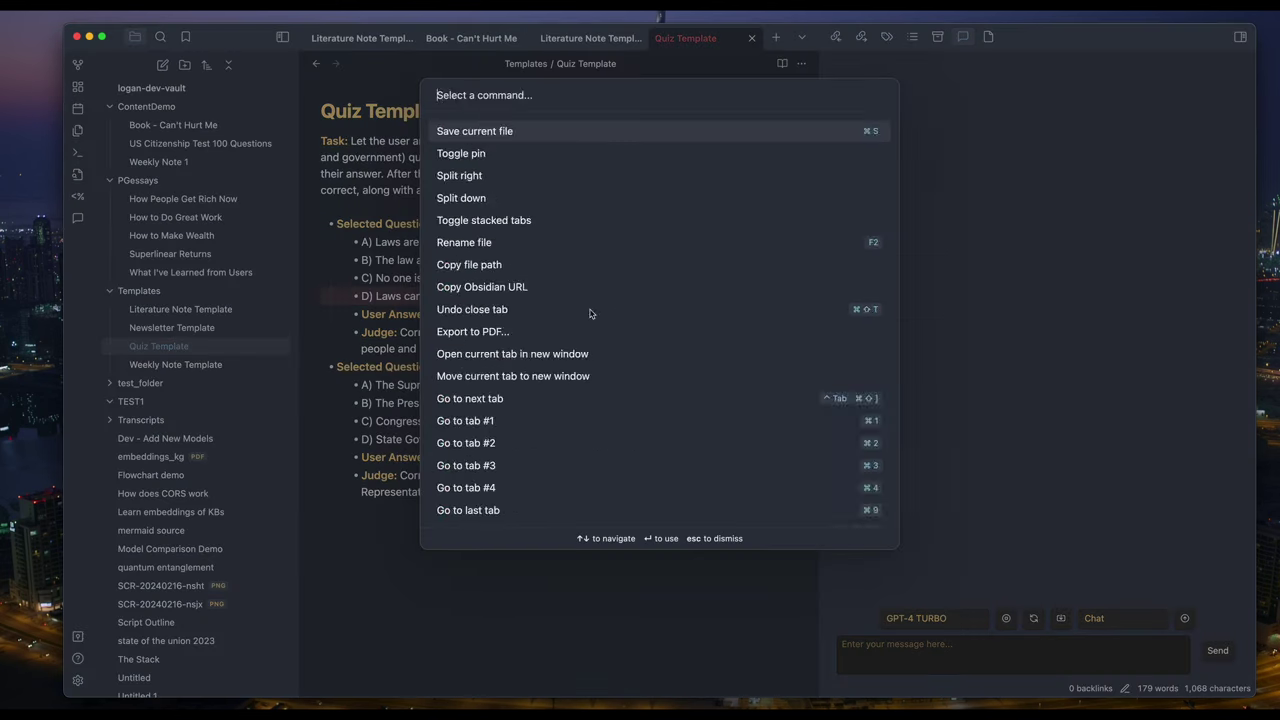
pyautogui.write('ap')
pyautogui.press('Return')
pyautogui.press('Up')
pyautogui.press('Up')
pyautogui.press('Up')
pyautogui.press('Up')
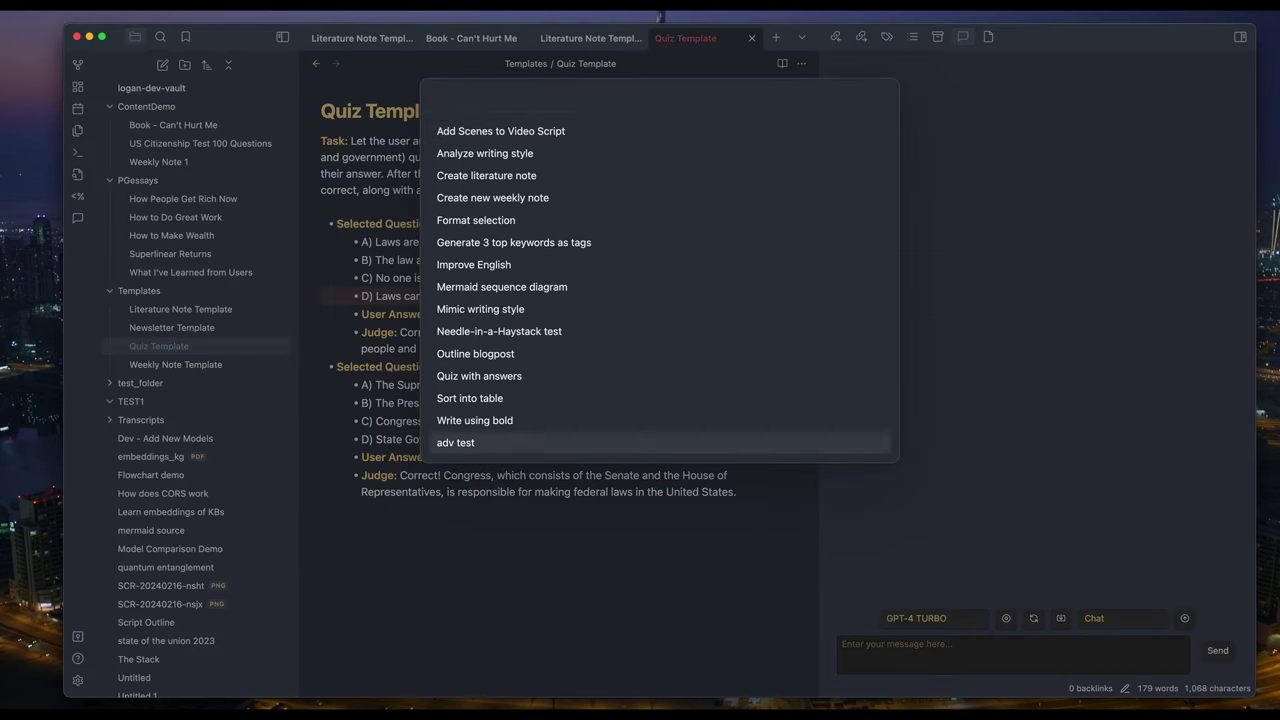
pyautogui.press('Return')
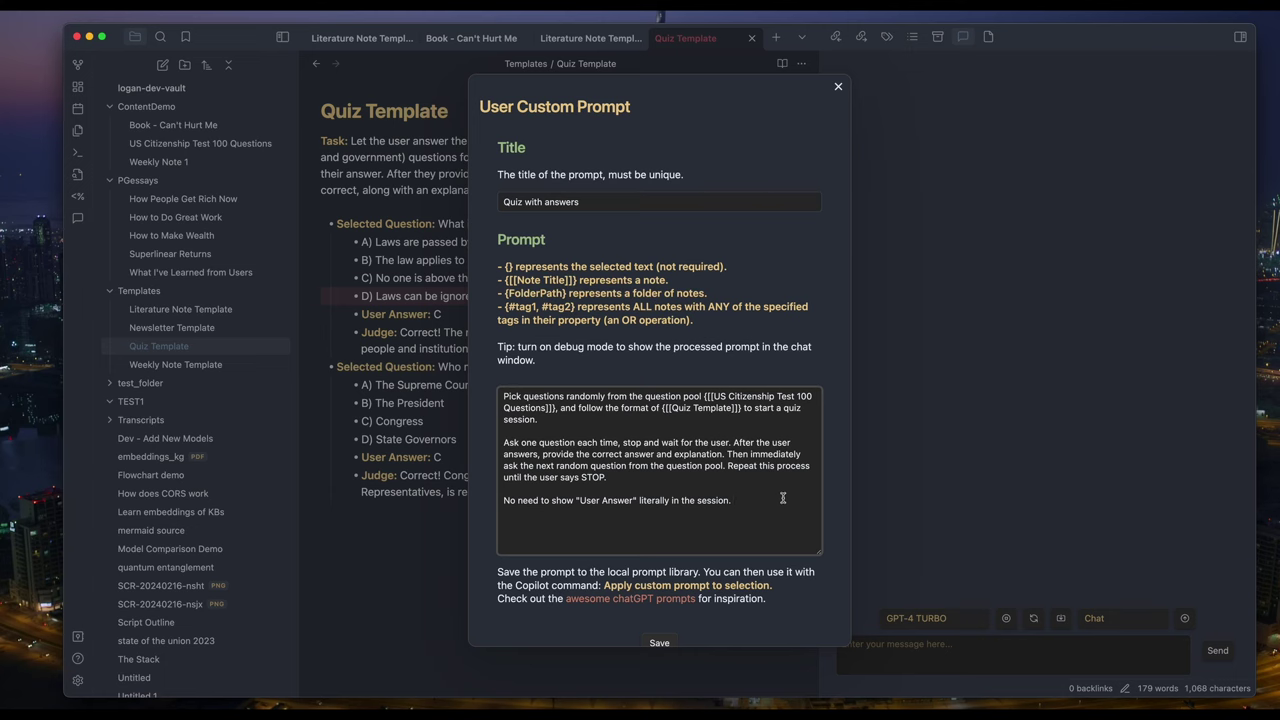
pyautogui.press('Escape')
pyautogui.click(647, 443)
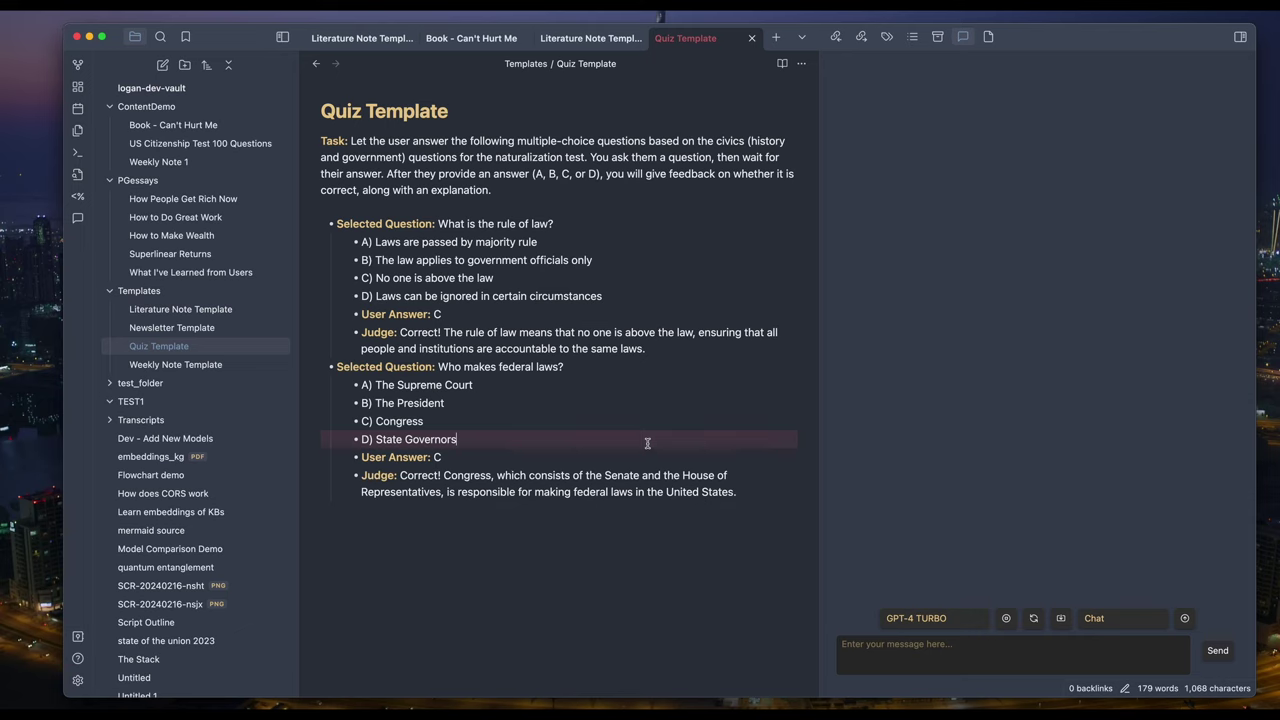
# Apply the 'Quiz with answers' custom prompt to start the civics quiz
pyautogui.press('super+p')
pyautogui.press('Up')
pyautogui.press('Up')
pyautogui.press('Up')
pyautogui.press('Up')
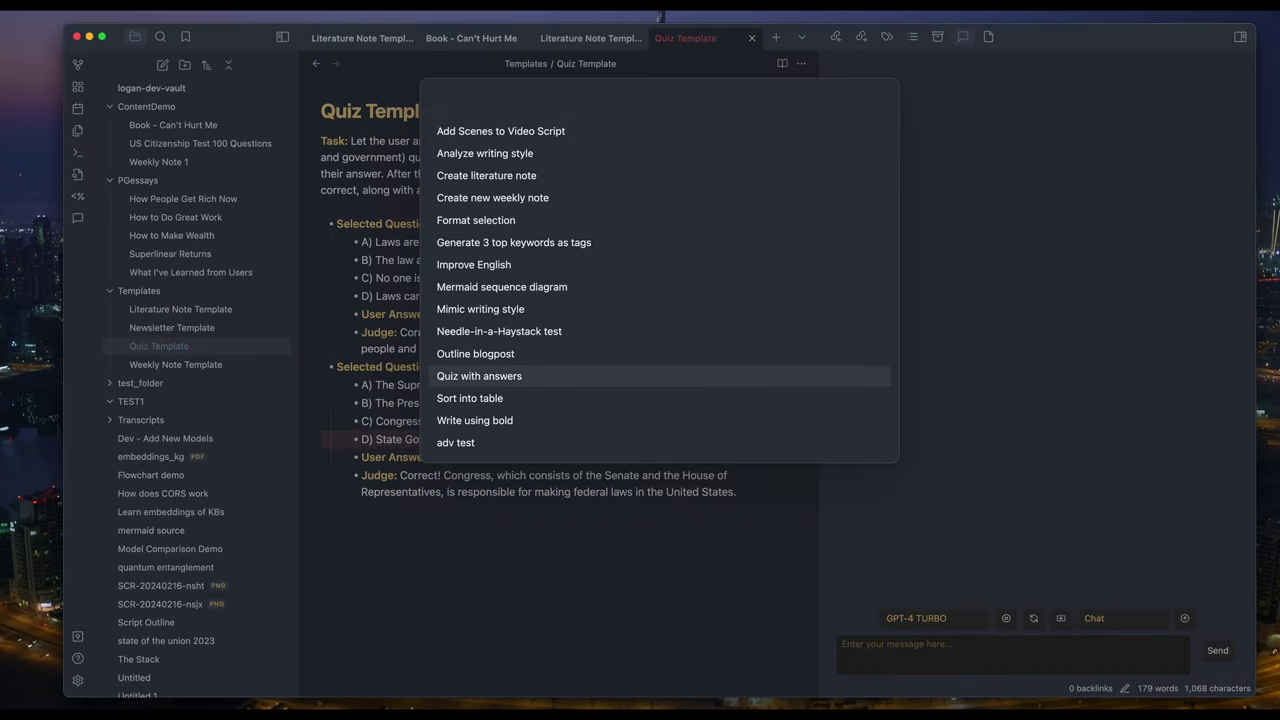
pyautogui.press('Return')
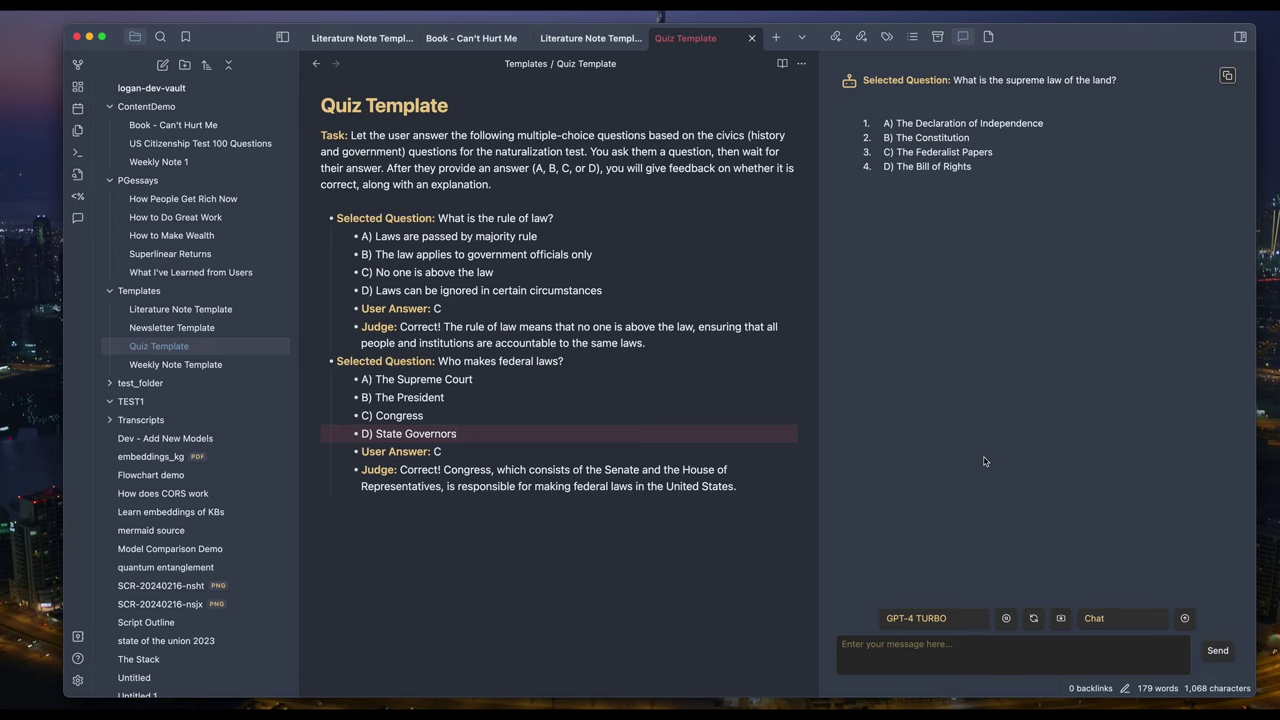
# Answer the first five quiz questions with B, C, C, C and D
pyautogui.click(952, 659)
pyautogui.write('B')
pyautogui.press('Return')
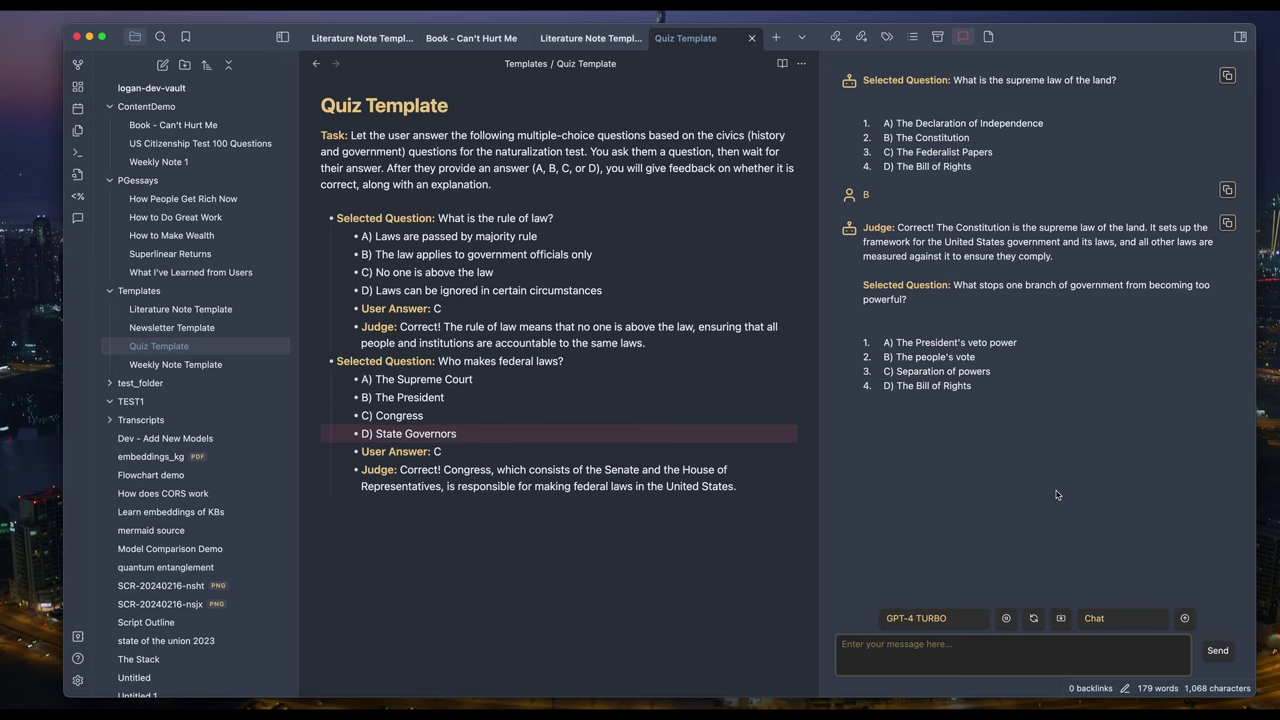
pyautogui.write('C')
pyautogui.press('Return')
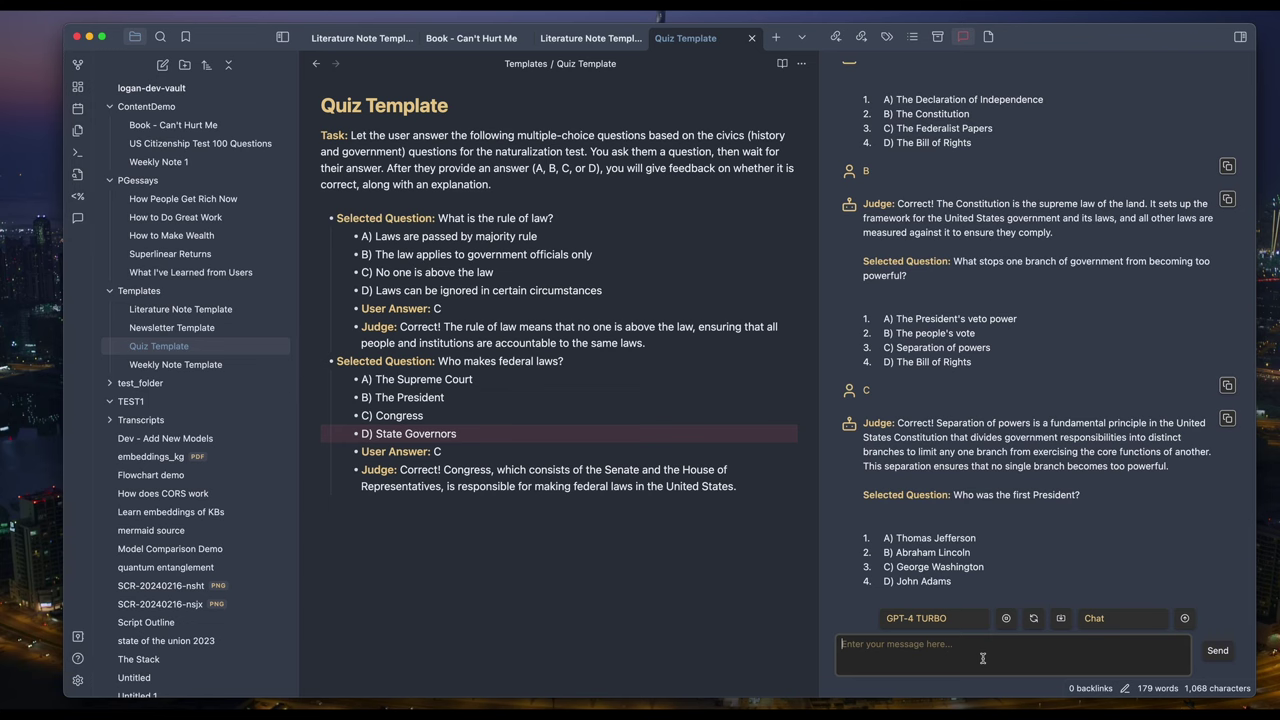
pyautogui.write('C')
pyautogui.press('Return')
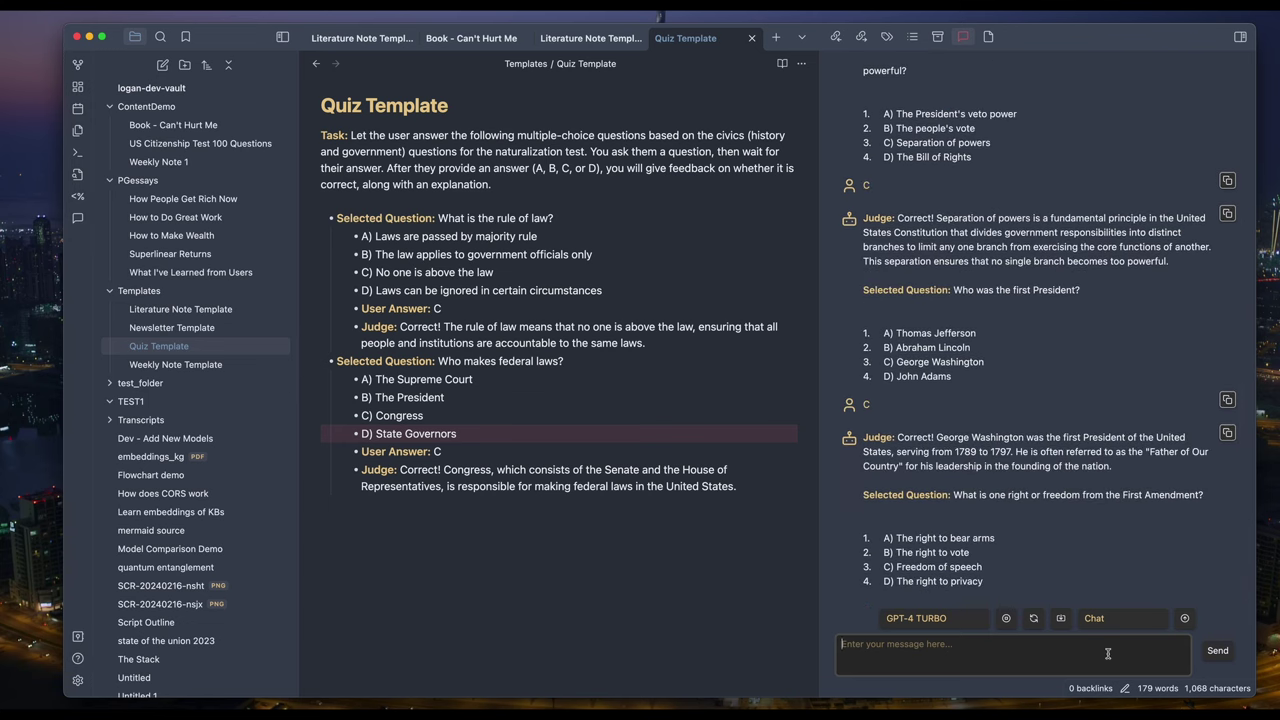
pyautogui.write('C')
pyautogui.press('Return')
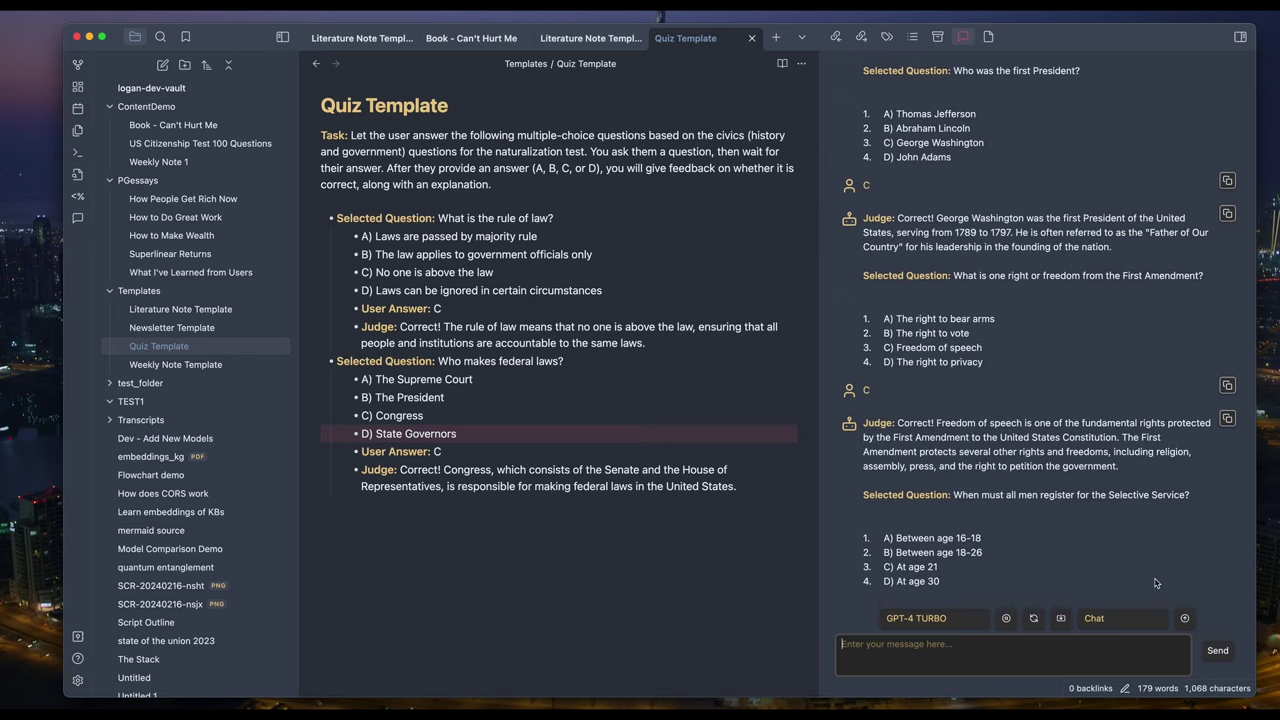
pyautogui.write('D')
pyautogui.press('Return')
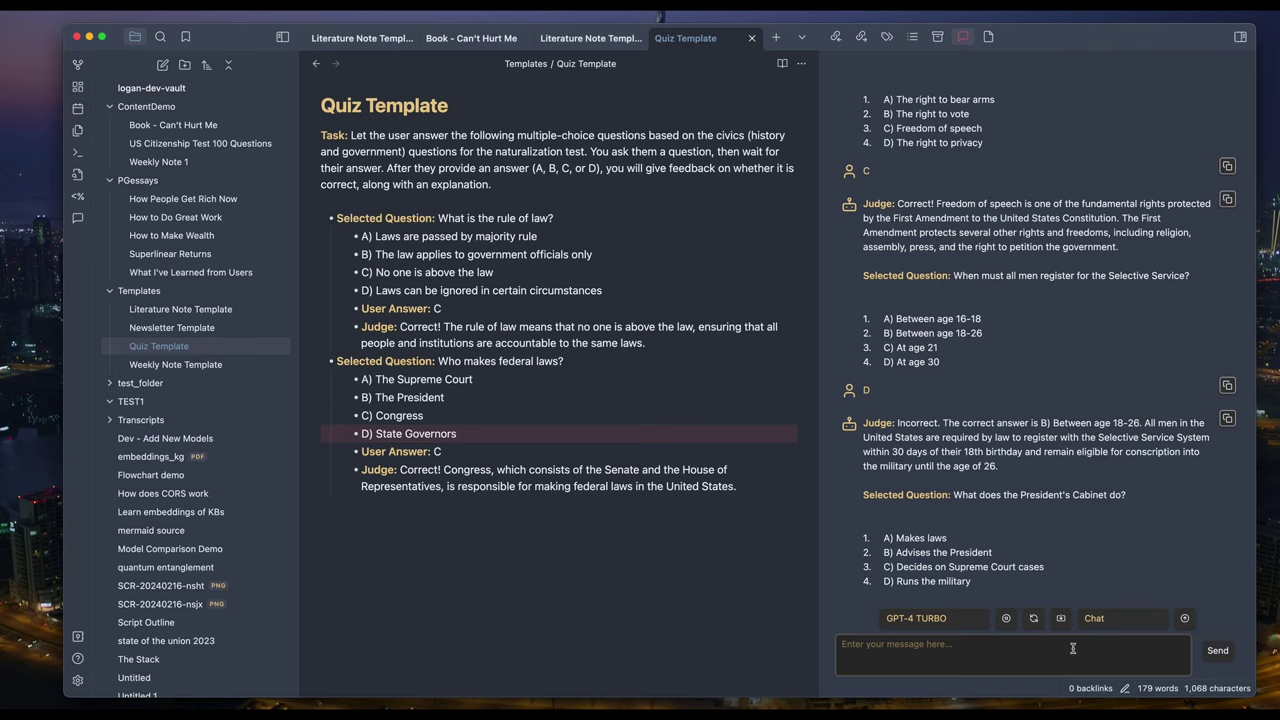
# Answer the Cabinet, economic system and Declaration of Independence questions with B, C and B
pyautogui.write('B')
pyautogui.press('Return')
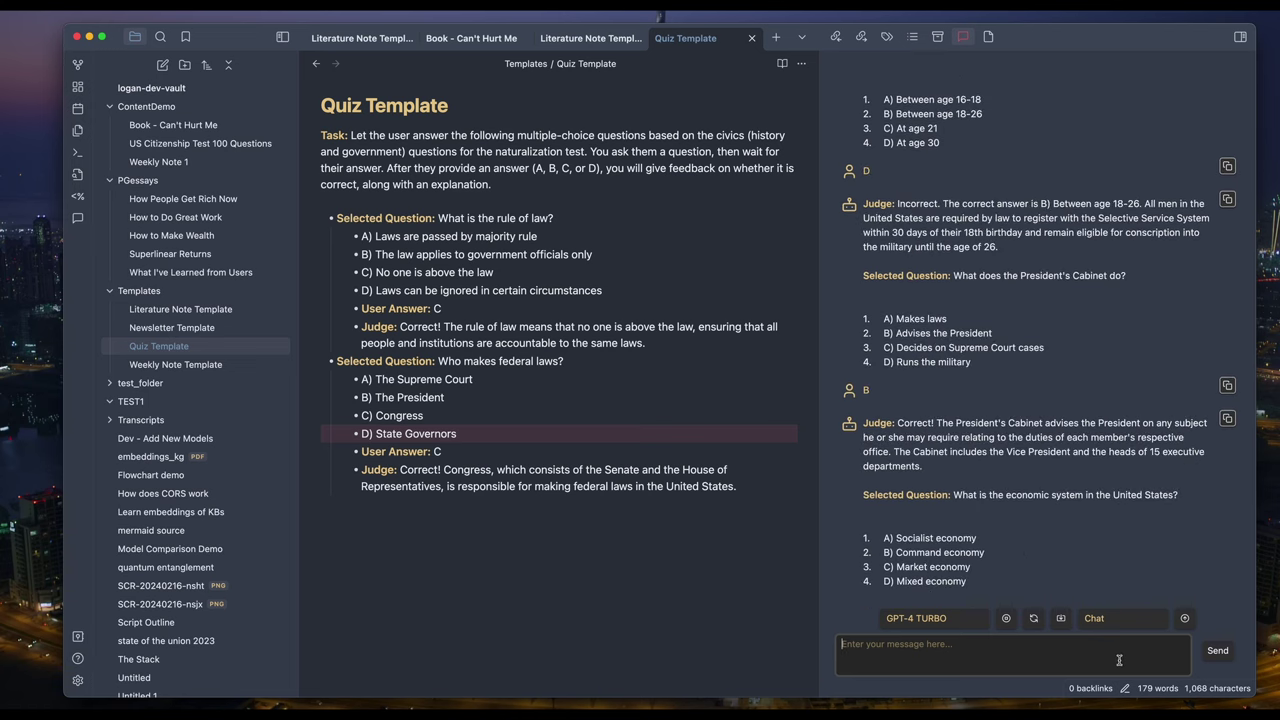
pyautogui.write('C')
pyautogui.press('Return')
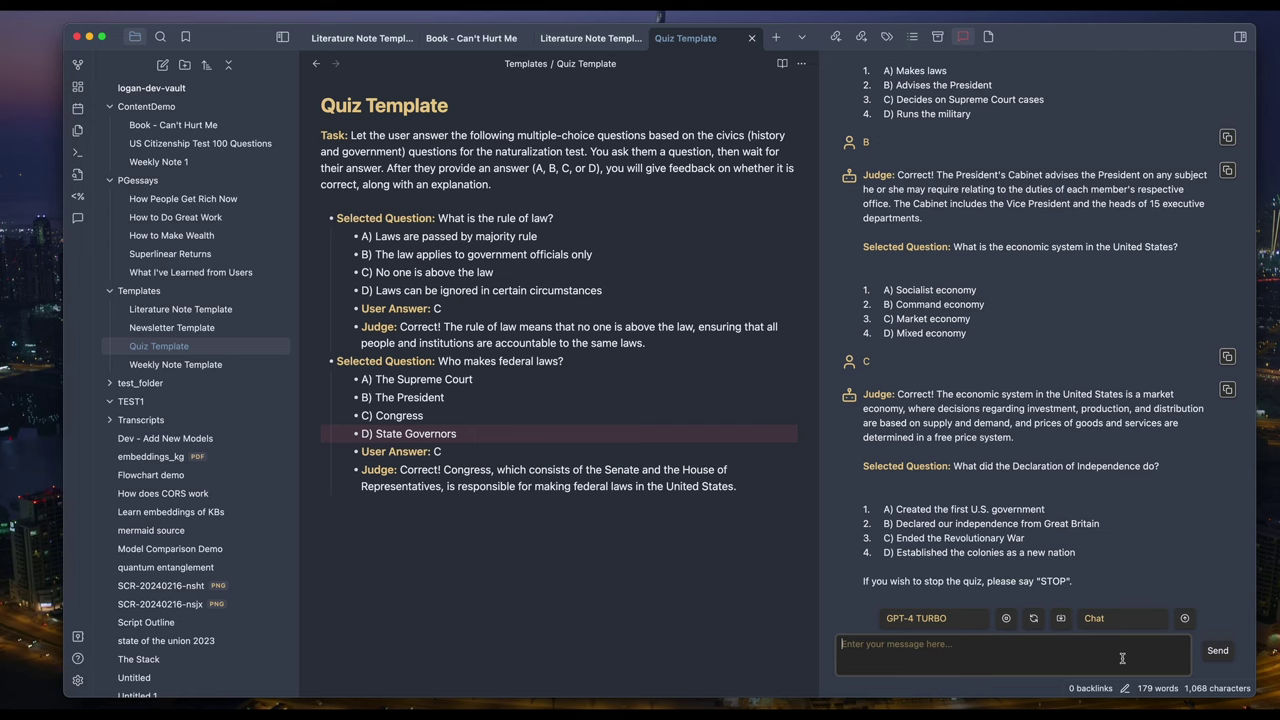
pyautogui.write('B')
pyautogui.press('Return')
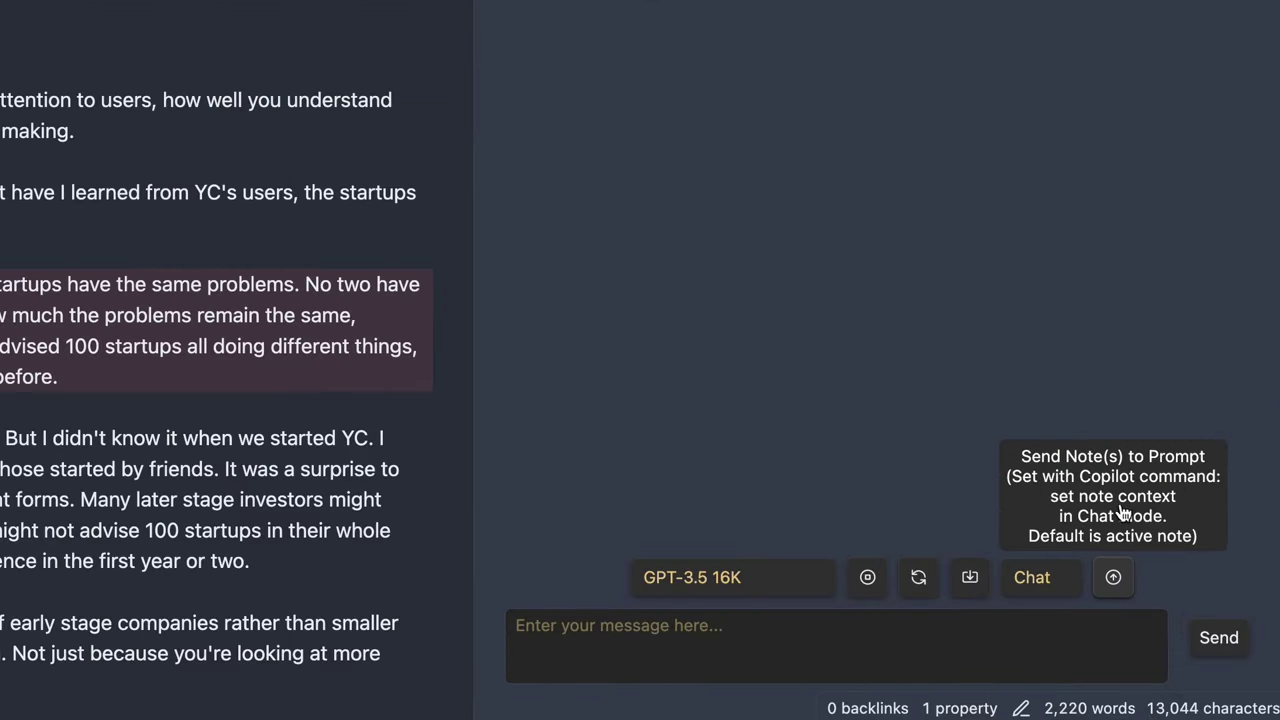
# Send the active note to chat, then filter the chat note context by folder path TEST1
pyautogui.click(1113, 577)
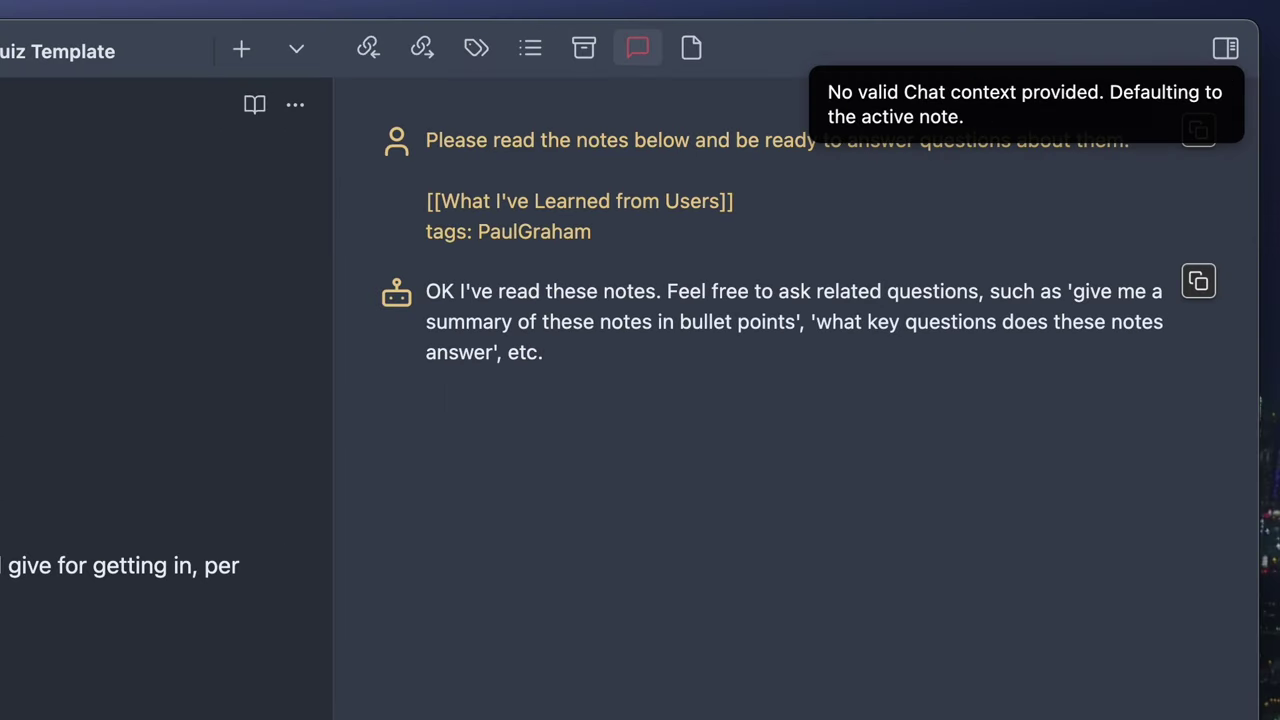
pyautogui.press('super+p')
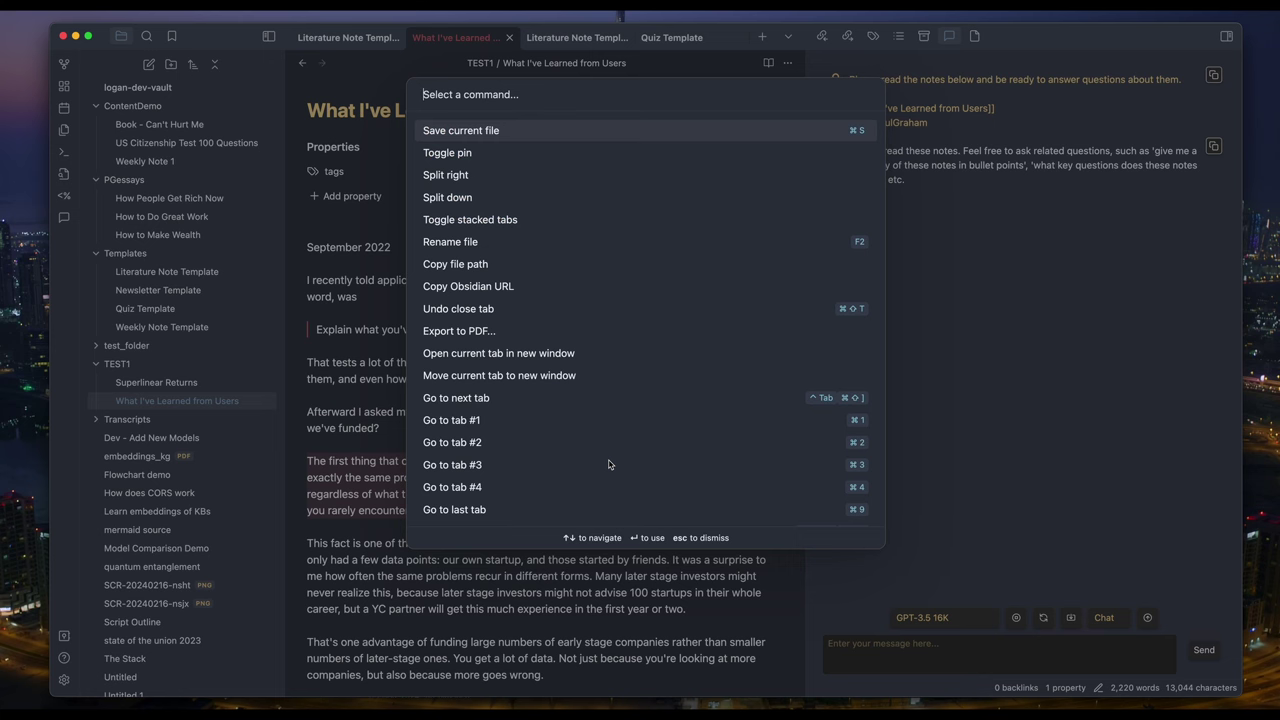
pyautogui.write('s')
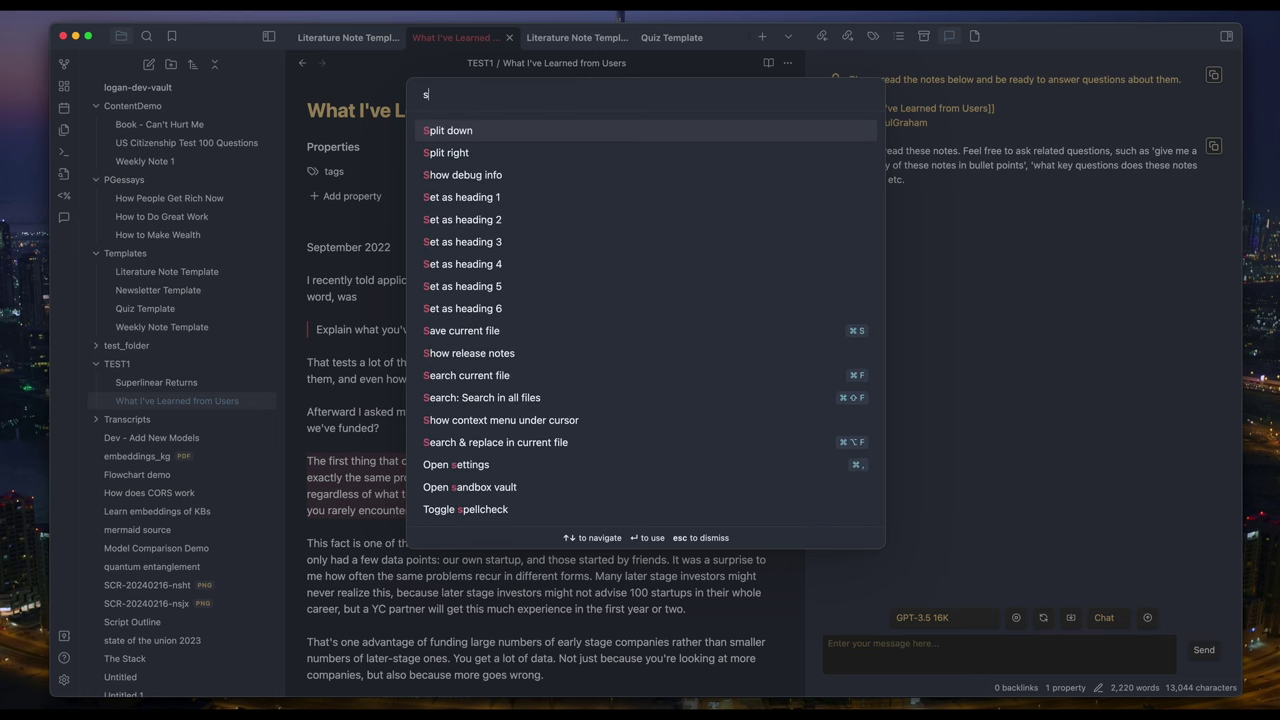
pyautogui.write('ontext')
pyautogui.press('Down')
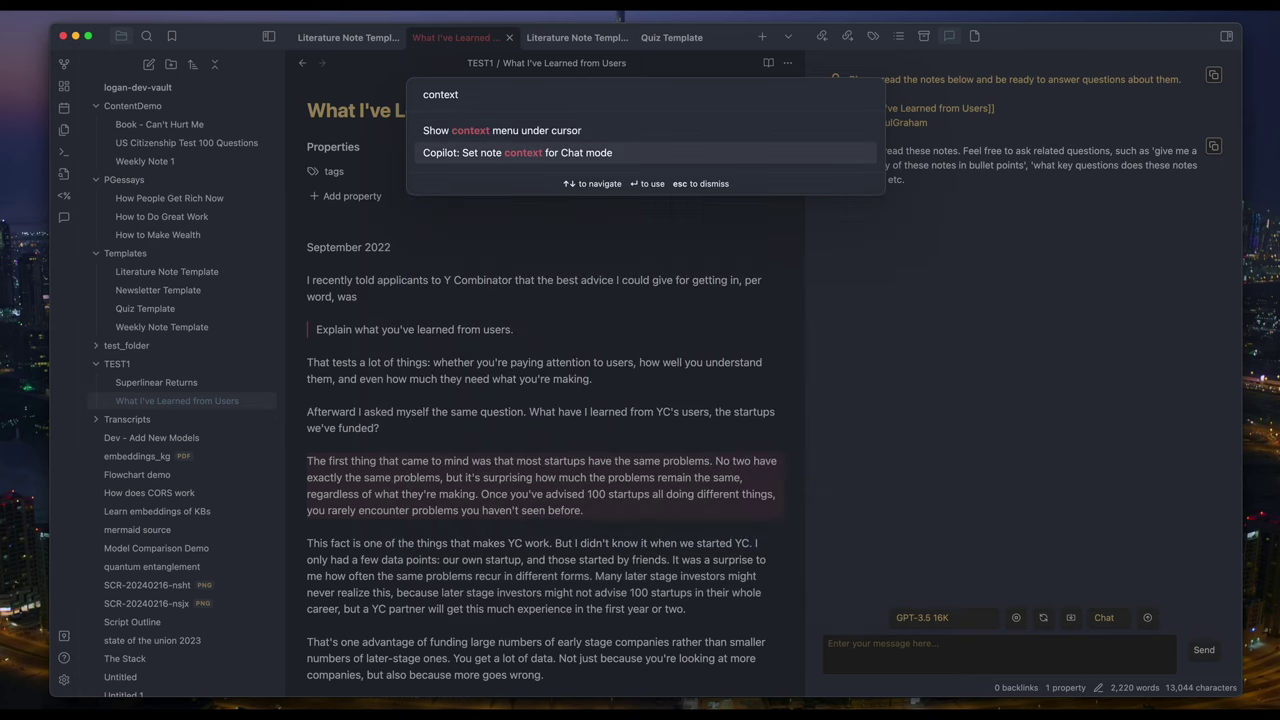
pyautogui.press('Return')
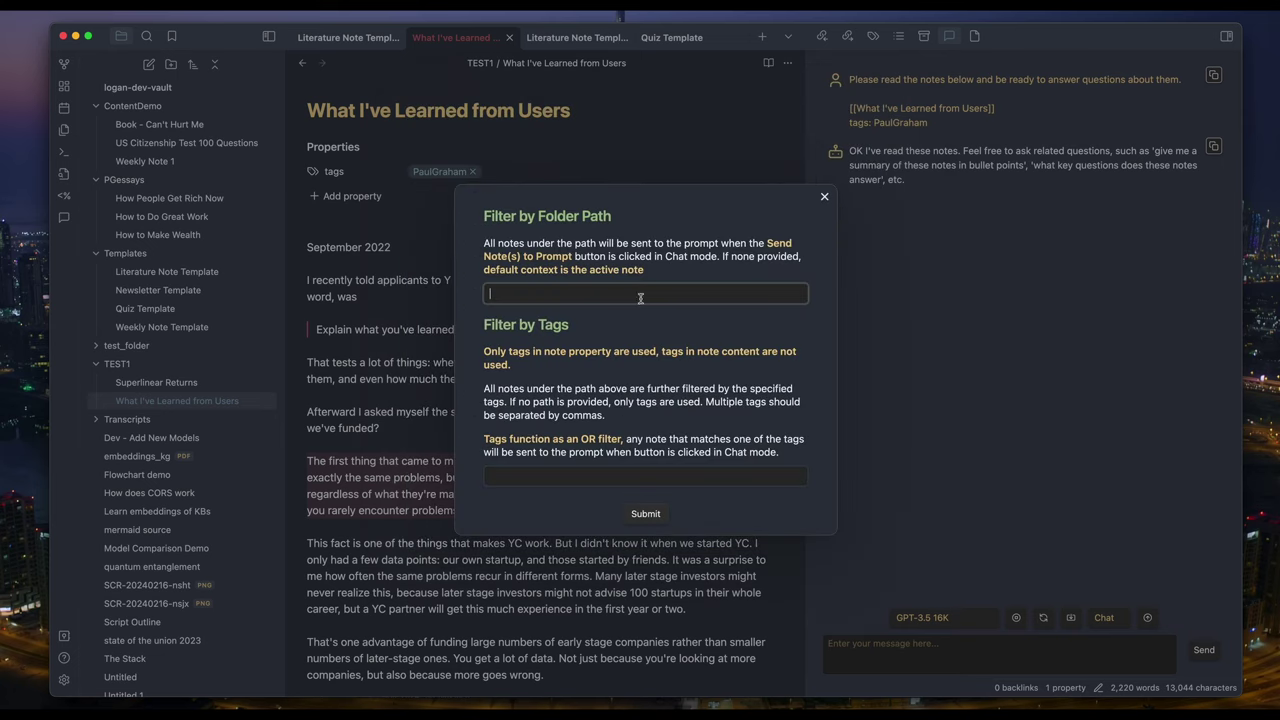
pyautogui.write('TEST1')
# Confirm the TEST1 folder filter and send What I've Learned from Users and Superlinear Returns to chat
pyautogui.click(655, 513)
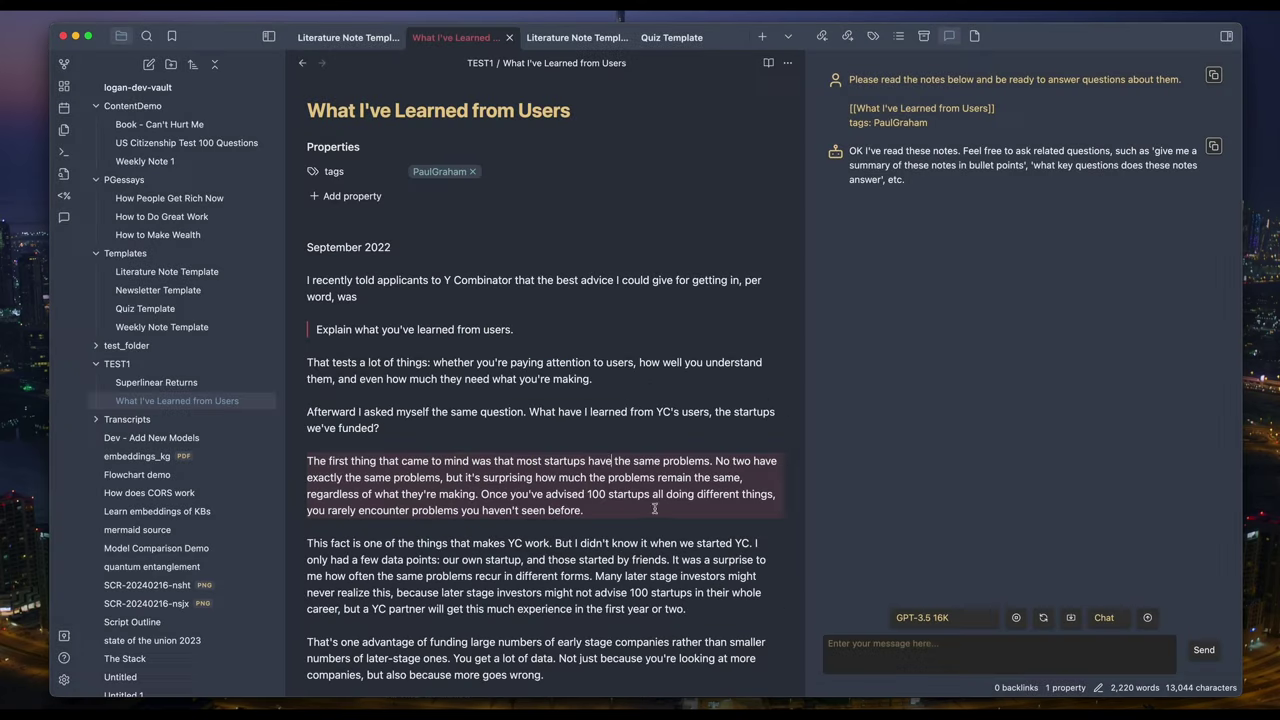
pyautogui.click(1152, 627)
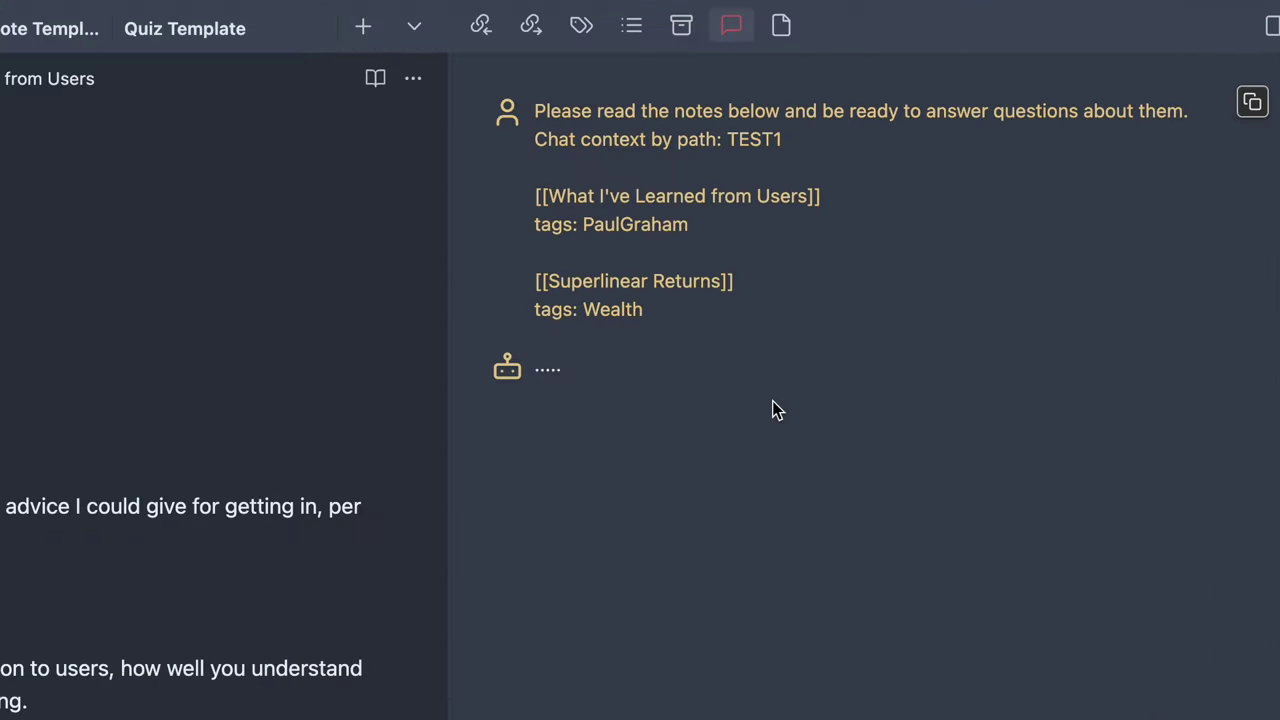